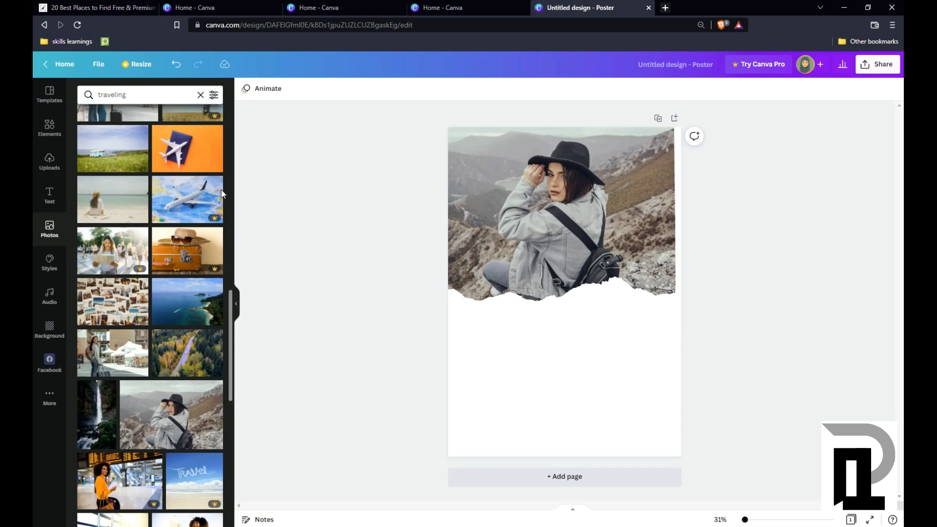
- Clear the photo search and open the full Frames collection in the elements library
{"action": "left_click", "coordinate": [200, 95]}
{"action": "left_click", "coordinate": [50, 128]}
{"action": "left_click", "coordinate": [93, 119]}
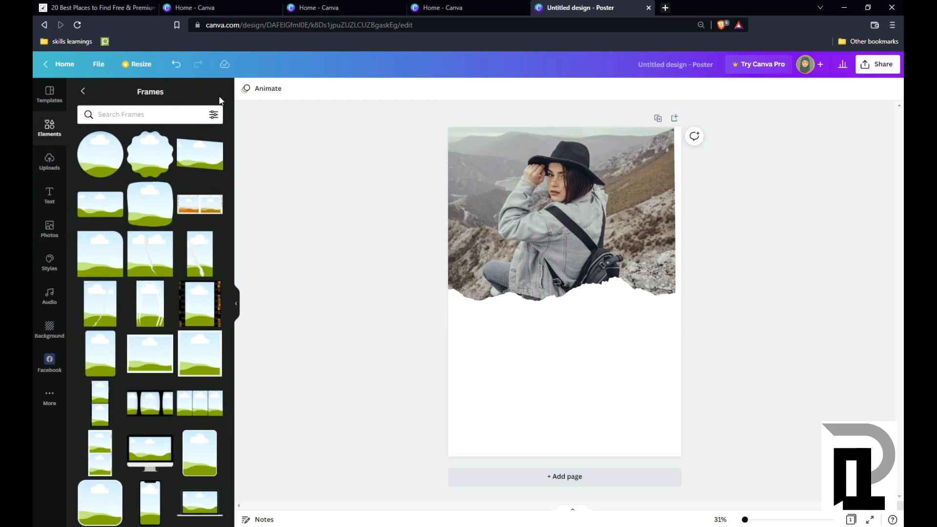
{"action": "left_click", "coordinate": [82, 90]}
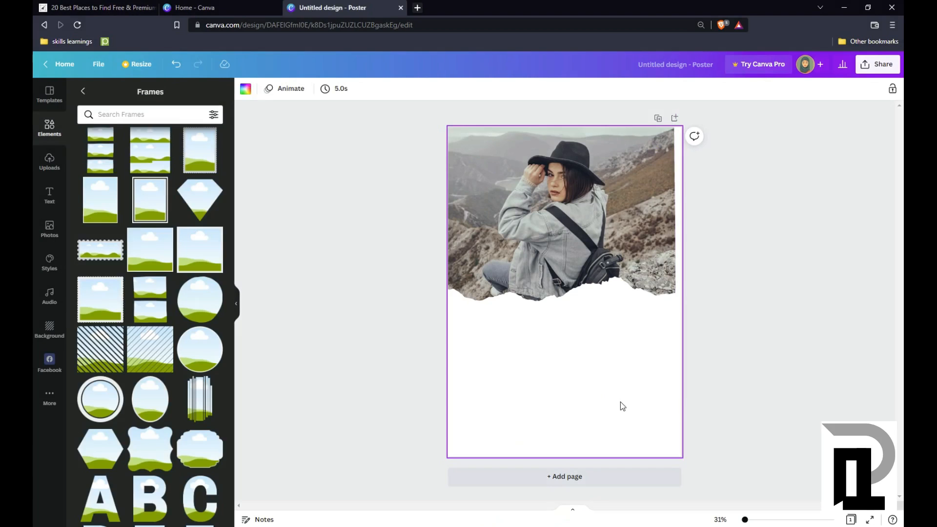
- Paste the travel offer text blocks onto the page's blank lower half and colour the "lets travel" heading brown
{"action": "key", "text": "ctrl+v"}
{"action": "left_click", "coordinate": [410, 423]}
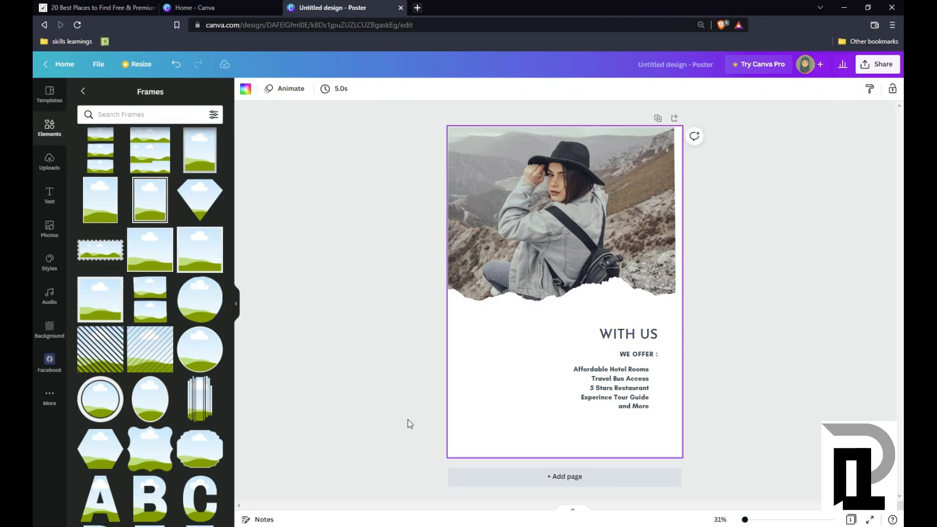
{"action": "key", "text": "Tab"}
{"action": "left_click", "coordinate": [388, 88]}
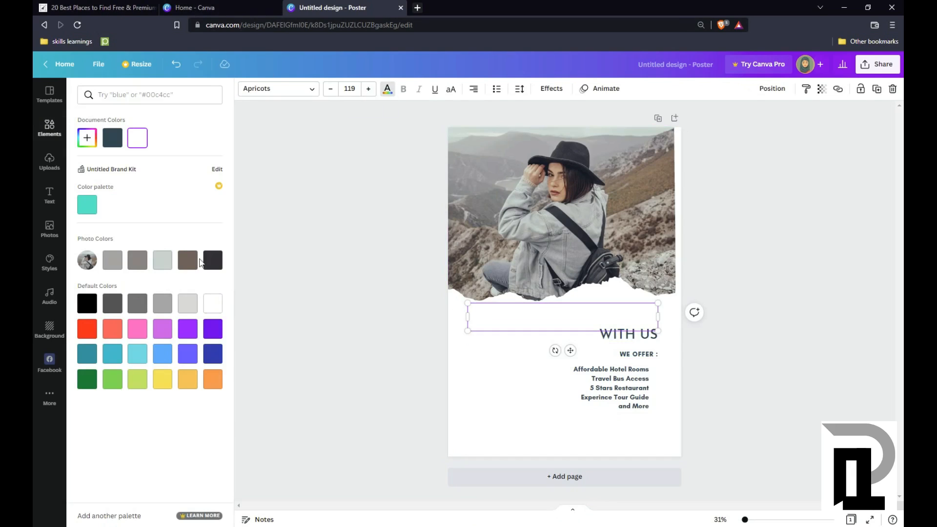
{"action": "left_click", "coordinate": [187, 260]}
- Colour the "BOOK NOW" text with the near-black tone from the photo's colours
{"action": "left_click", "coordinate": [620, 419]}
{"action": "left_click", "coordinate": [212, 260]}
{"action": "left_click", "coordinate": [314, 303]}
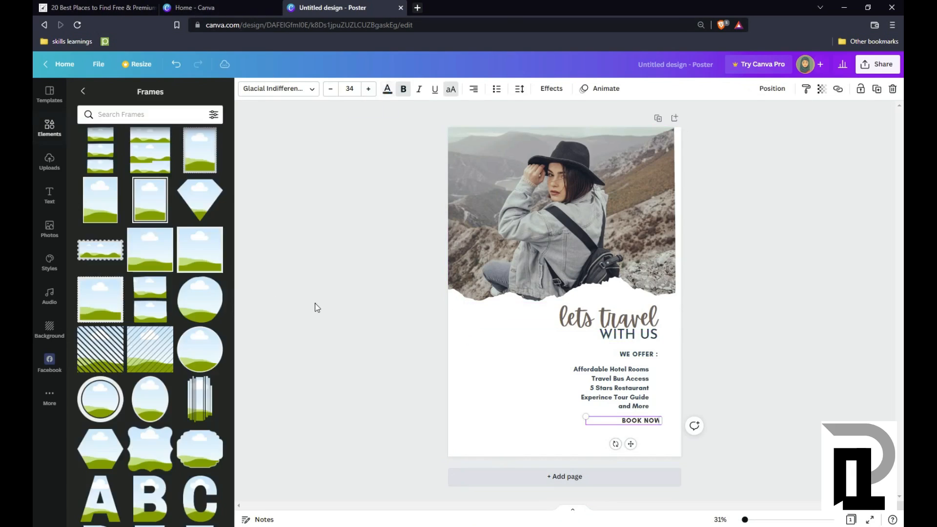
- Add a tilted rectangular photo frame at the page's lower left and paste a second copy just below it
{"action": "scroll", "coordinate": [114, 242], "scroll_direction": "down", "scroll_amount": 5}
{"action": "left_click", "coordinate": [115, 242]}
{"action": "left_click_drag", "start_coordinate": [530, 344], "coordinate": [495, 392]}
{"action": "key", "text": "ctrl+v"}
{"action": "left_click_drag", "start_coordinate": [500, 327], "coordinate": [515, 396]}
{"action": "left_click", "coordinate": [688, 290]}
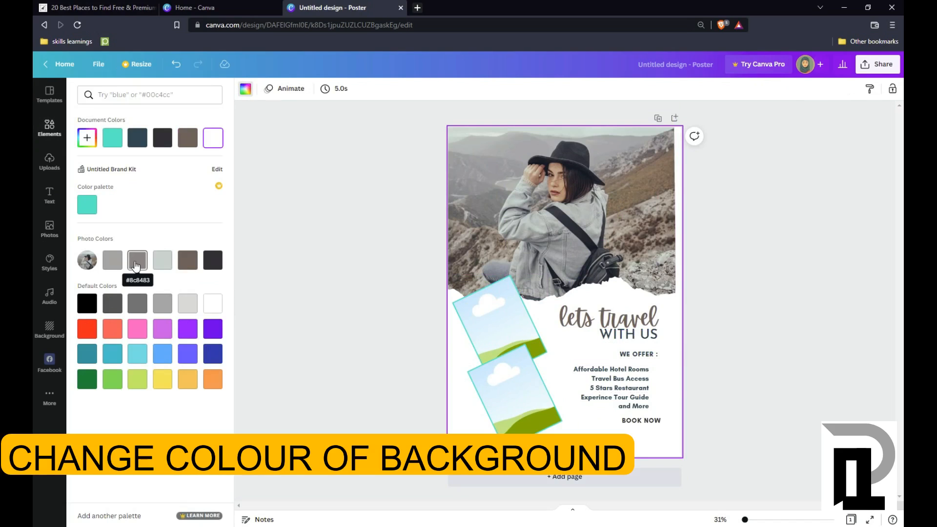
- Try grey #8c8483, red, yellow, dark blue and orange as the page background colour
{"action": "left_click", "coordinate": [136, 263]}
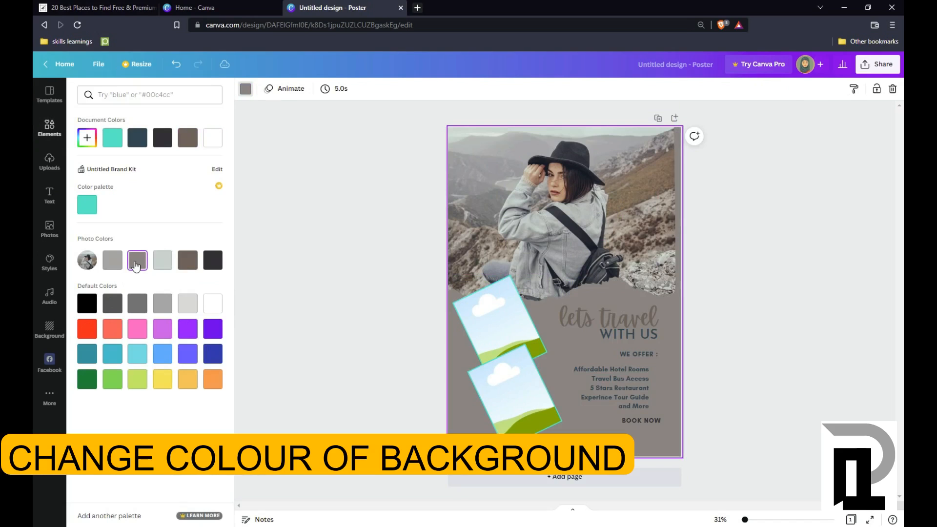
{"action": "left_click", "coordinate": [86, 337]}
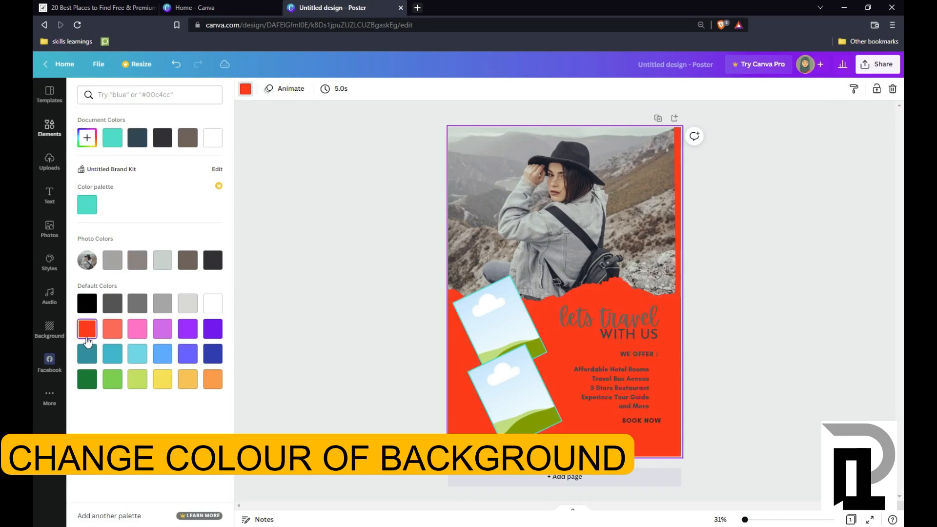
{"action": "left_click", "coordinate": [161, 379]}
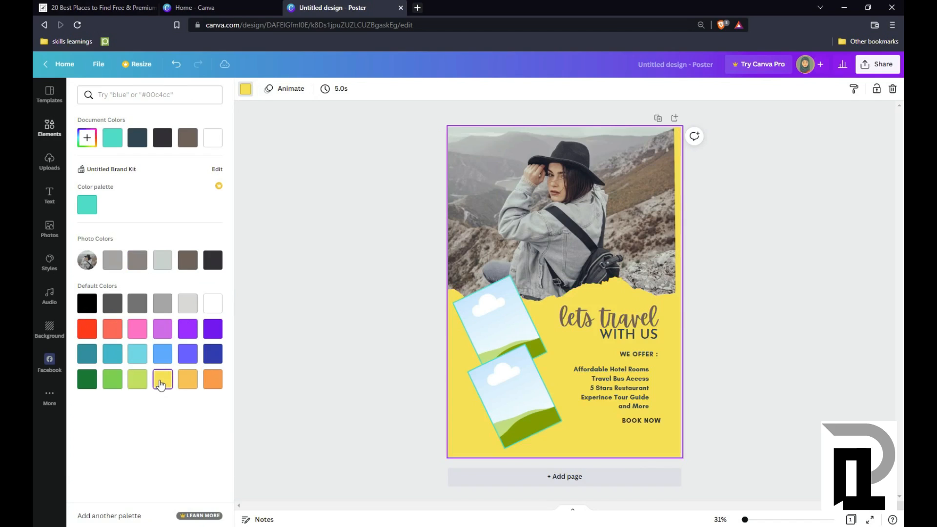
{"action": "left_click", "coordinate": [138, 144]}
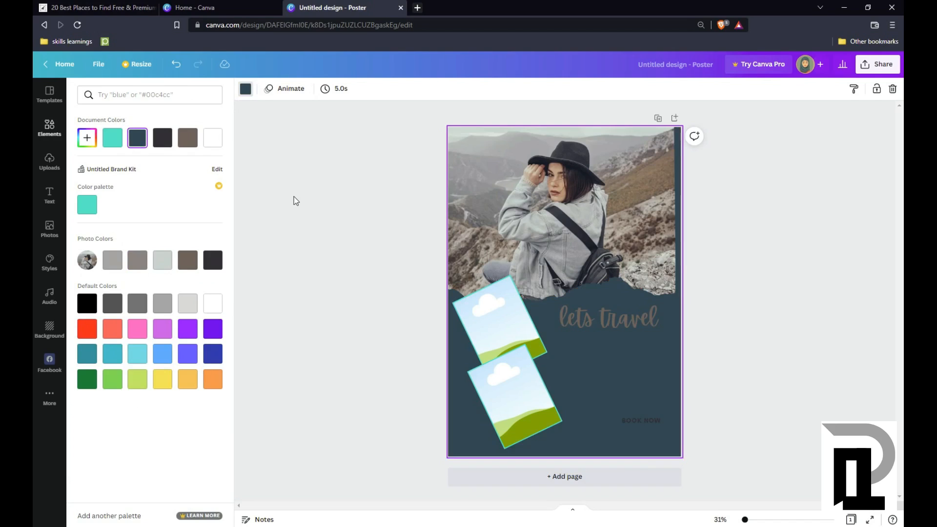
{"action": "left_click", "coordinate": [207, 388]}
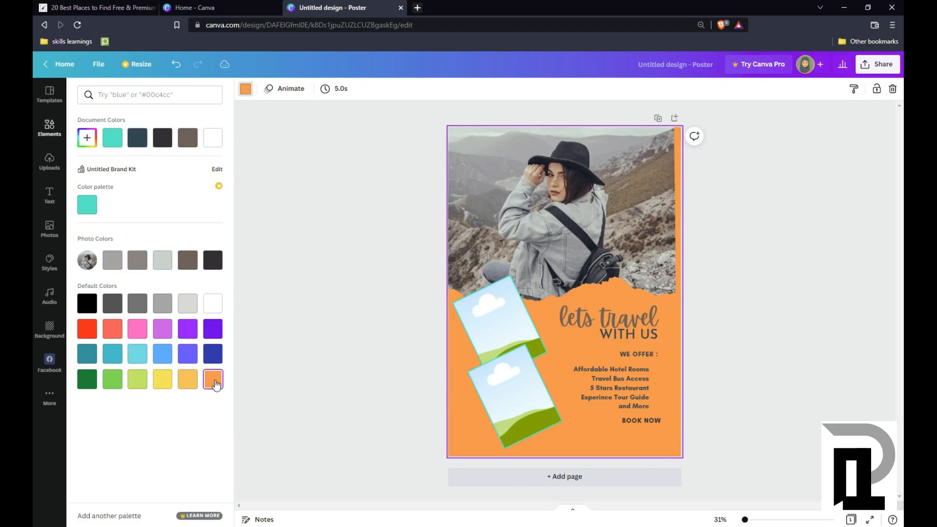
{"action": "key", "text": "Escape"}
- Search the photo library for "traveling" and add the photo of the woman with a suitcase against a red background
{"action": "left_click", "coordinate": [49, 128]}
{"action": "left_click", "coordinate": [49, 229]}
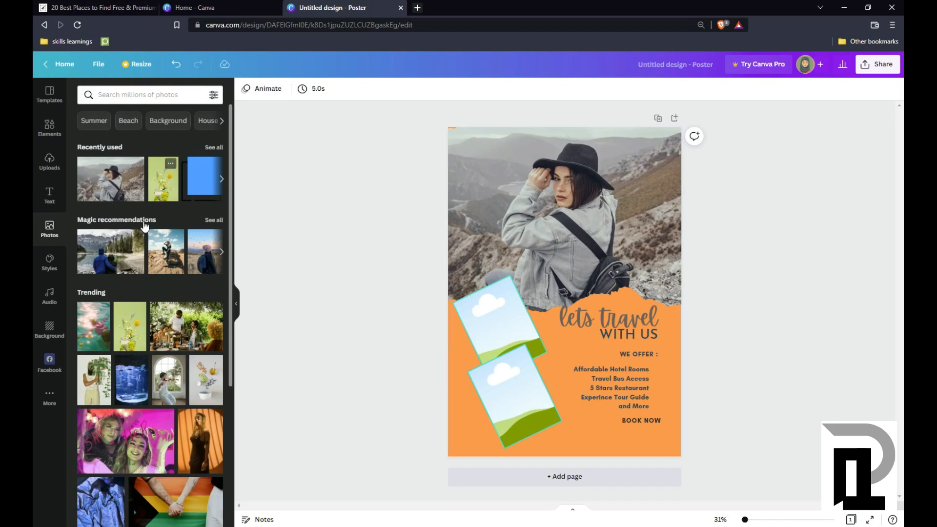
{"action": "scroll", "coordinate": [129, 439], "scroll_direction": "down", "scroll_amount": 3}
{"action": "scroll", "coordinate": [128, 433], "scroll_direction": "down", "scroll_amount": 10}
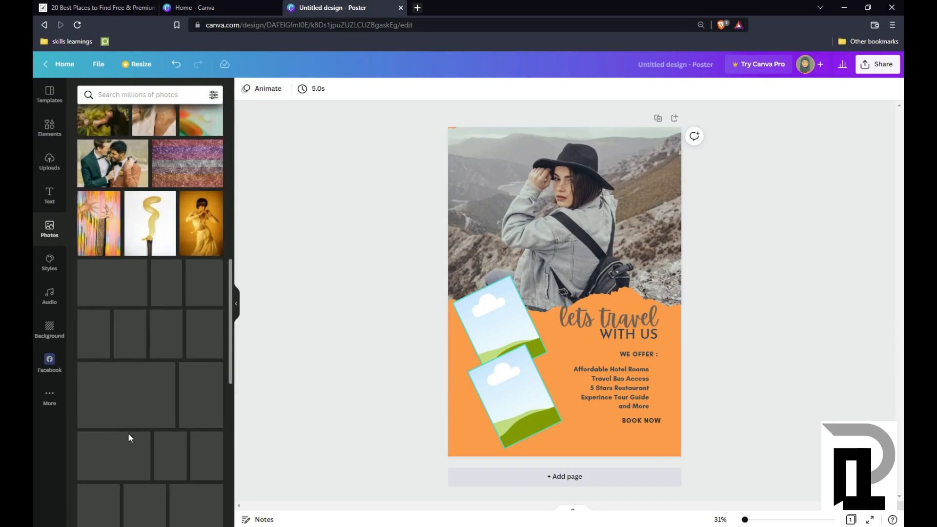
{"action": "left_click", "coordinate": [155, 94]}
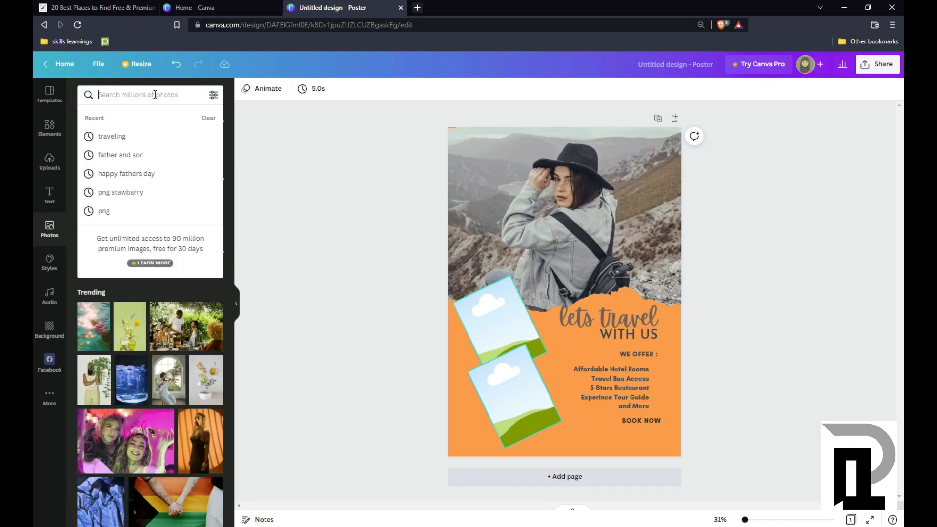
{"action": "left_click", "coordinate": [103, 136]}
{"action": "left_click", "coordinate": [169, 357]}
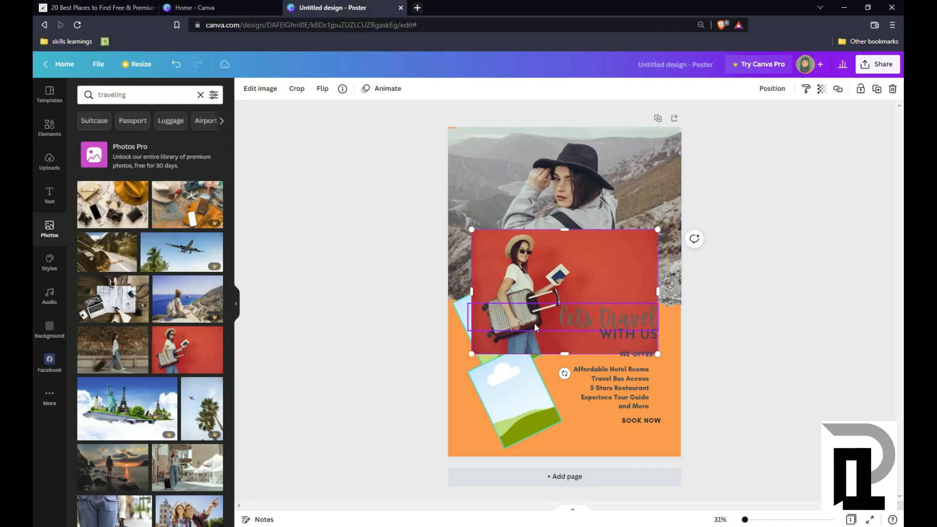
- Shrink the suitcase photo and place it inside the upper tilted frame
{"action": "left_click_drag", "start_coordinate": [661, 229], "coordinate": [570, 288]}
{"action": "left_click", "coordinate": [517, 340]}
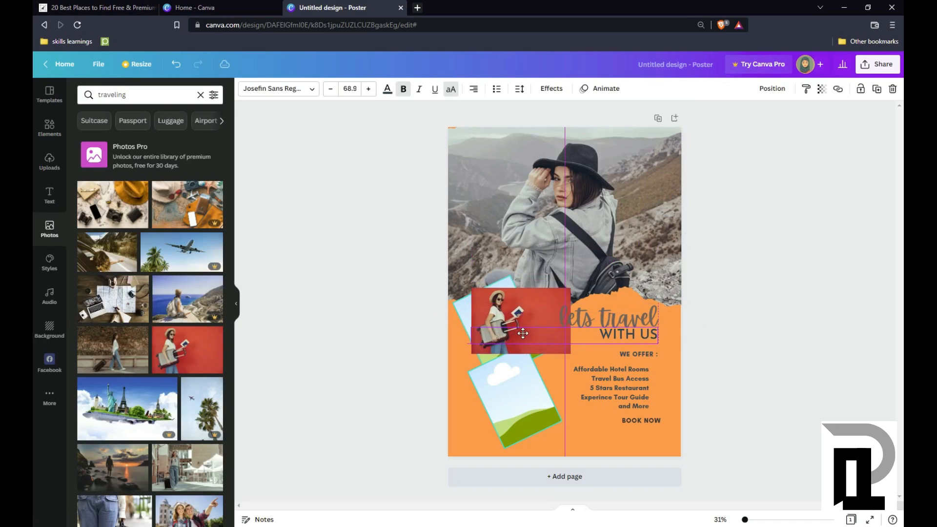
{"action": "left_click", "coordinate": [525, 336]}
{"action": "left_click_drag", "start_coordinate": [525, 337], "coordinate": [512, 352]}
- Reposition the suitcase photo within the upper frame so the woman sits near its centre
{"action": "left_click", "coordinate": [490, 297]}
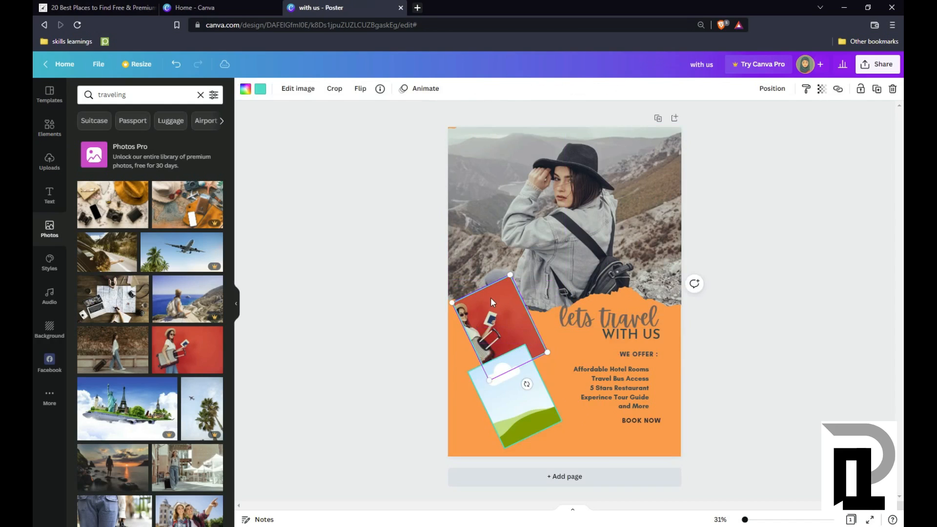
{"action": "double_click", "coordinate": [490, 297]}
{"action": "left_click_drag", "start_coordinate": [490, 297], "coordinate": [520, 294]}
{"action": "left_click", "coordinate": [374, 295]}
{"action": "left_click", "coordinate": [374, 295]}
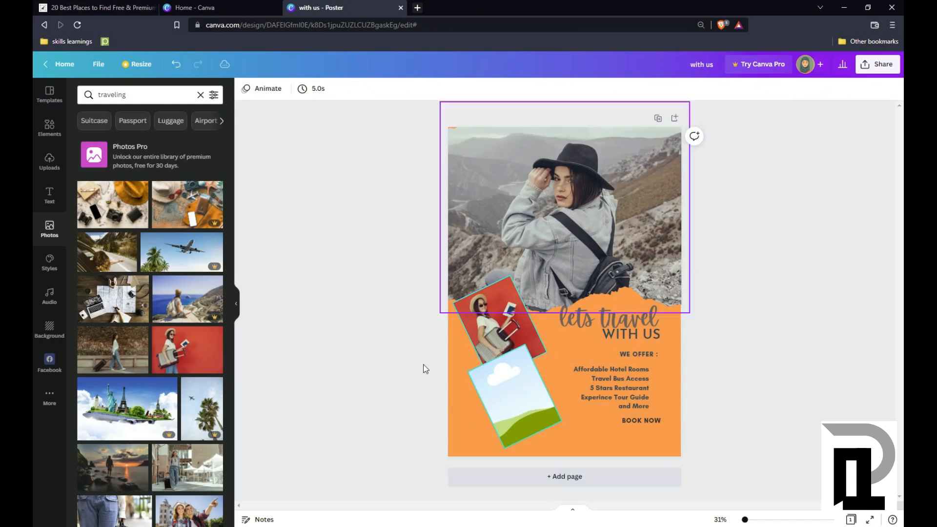
- Find the blue beach flat-lay photo with the starfish among the traveling results and place it in the lower tilted frame
{"action": "scroll", "coordinate": [135, 460], "scroll_direction": "down", "scroll_amount": 6}
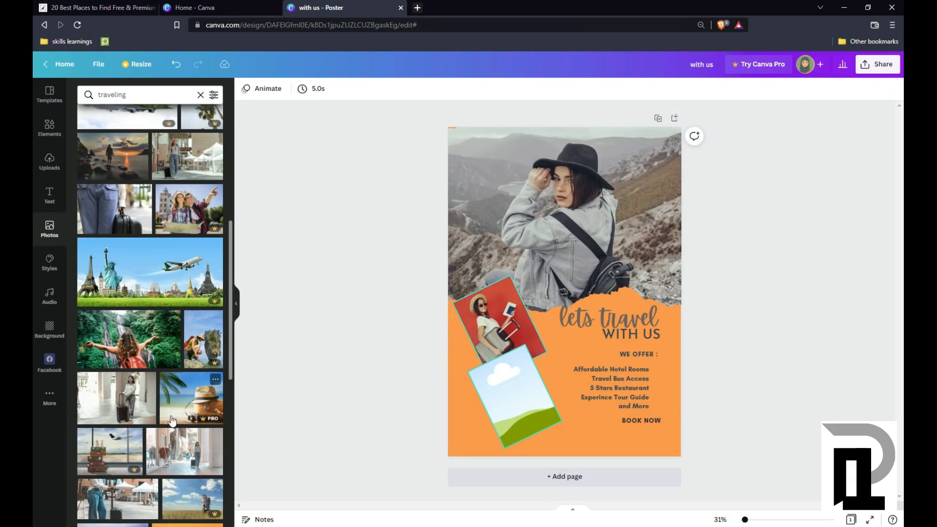
{"action": "scroll", "coordinate": [200, 429], "scroll_direction": "down", "scroll_amount": 4}
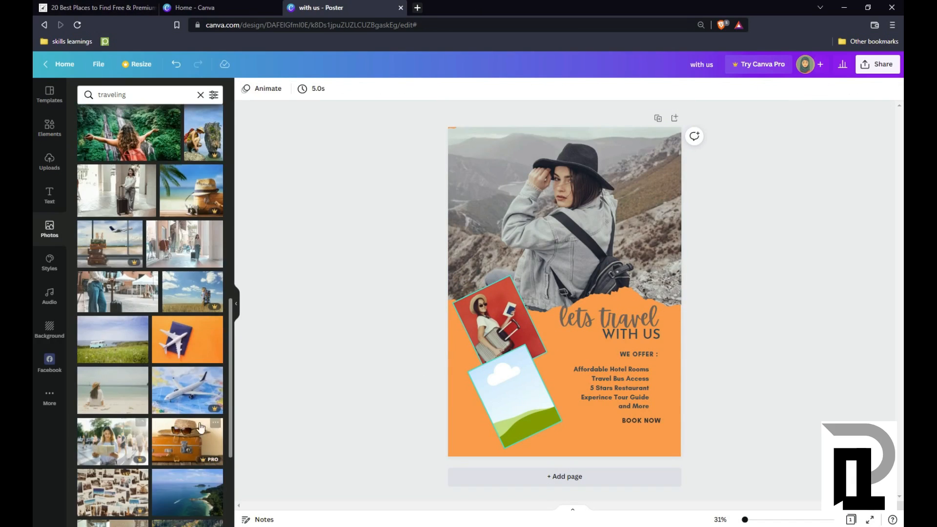
{"action": "scroll", "coordinate": [97, 413], "scroll_direction": "down", "scroll_amount": 10}
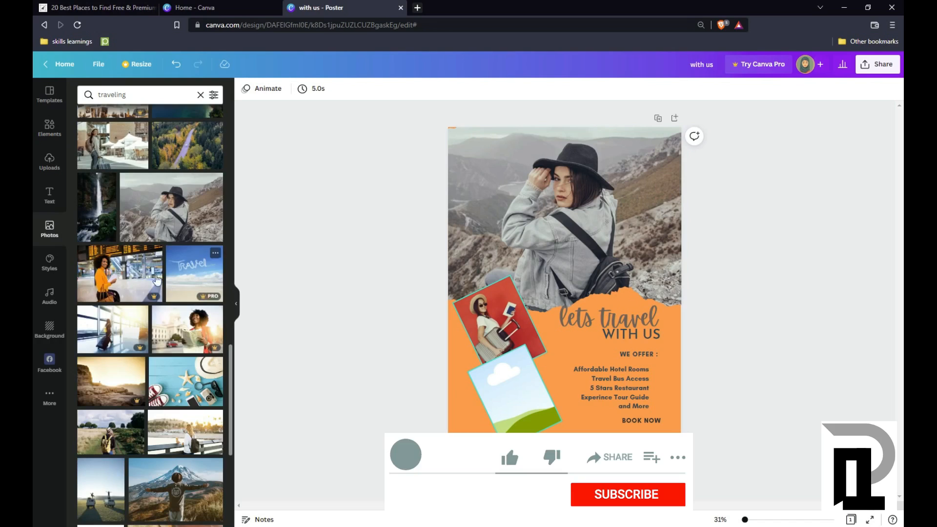
{"action": "left_click", "coordinate": [185, 390]}
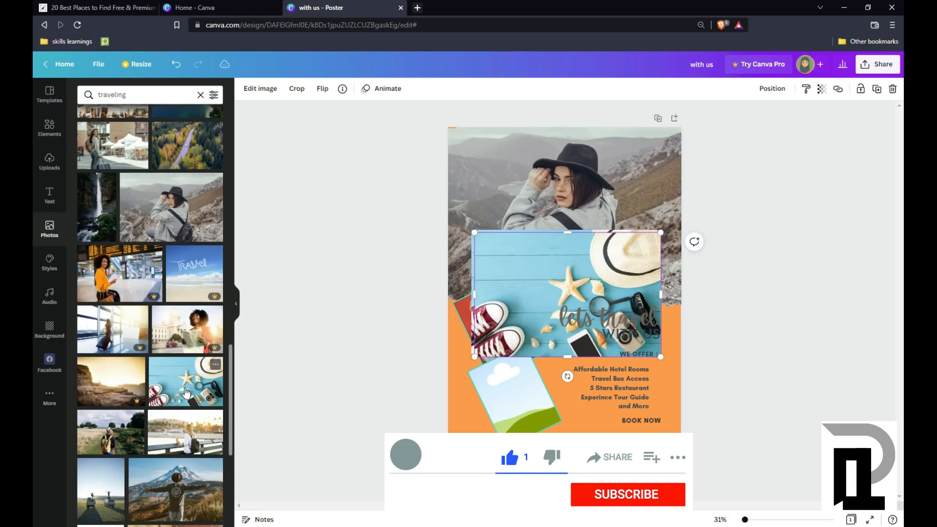
{"action": "left_click_drag", "start_coordinate": [544, 252], "coordinate": [408, 360]}
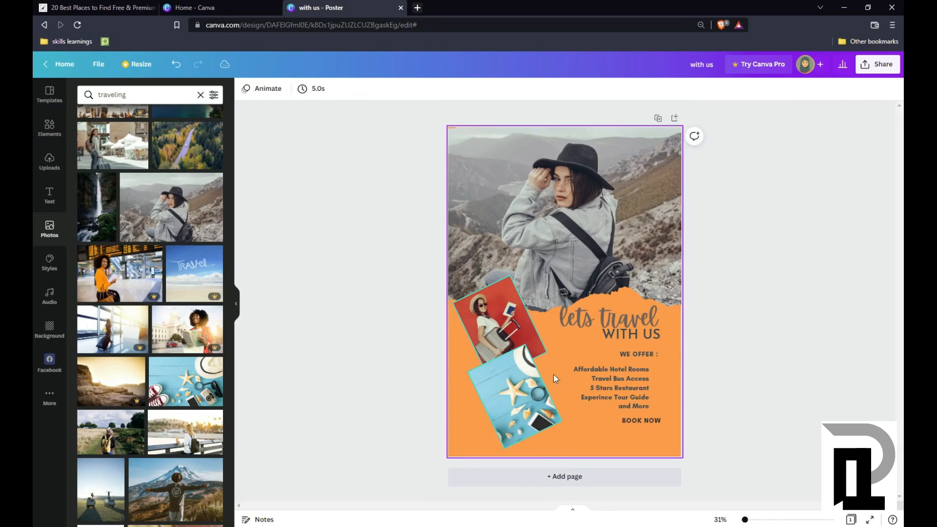
- Set the page background to the dark red from the suitcase photo's colours
{"action": "left_click", "coordinate": [246, 88]}
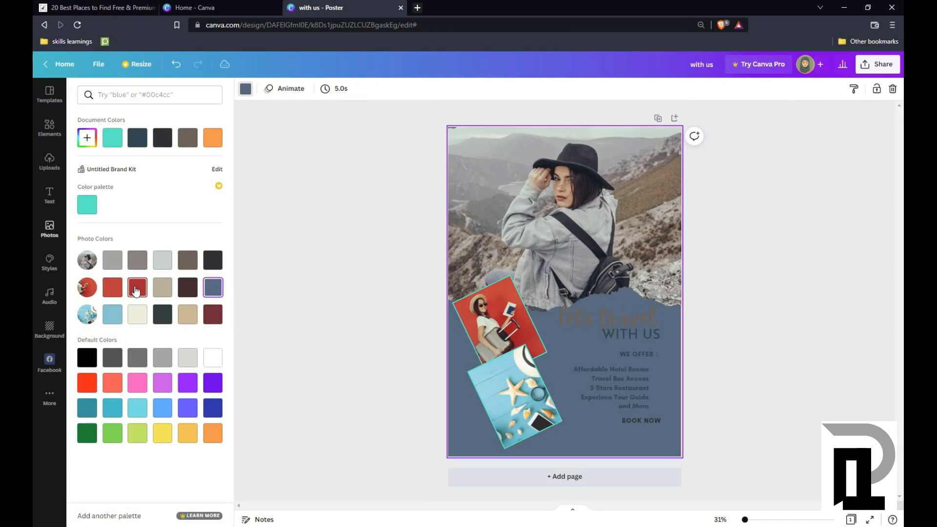
{"action": "left_click", "coordinate": [136, 289]}
{"action": "left_click", "coordinate": [310, 275]}
- Colour the "lets travel" and "WITH US" headings white
{"action": "left_click", "coordinate": [578, 312]}
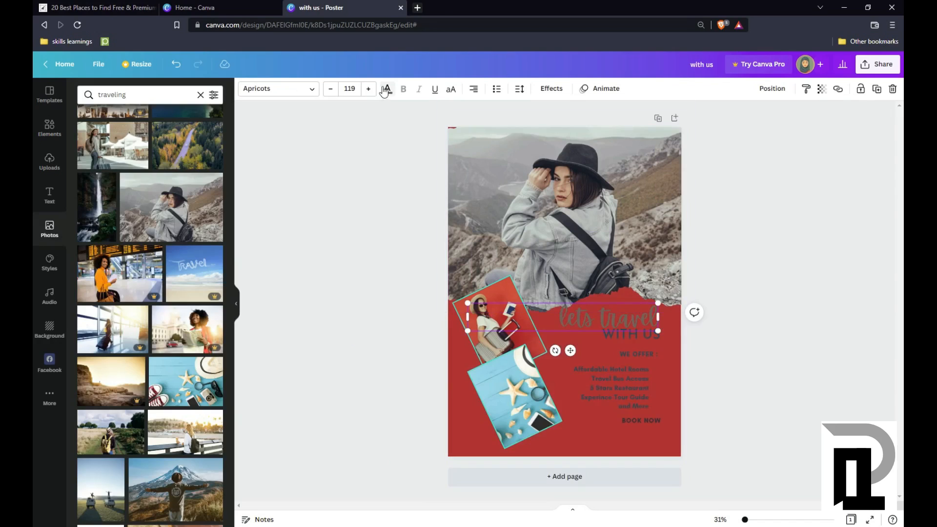
{"action": "left_click", "coordinate": [387, 88]}
{"action": "left_click", "coordinate": [213, 357]}
{"action": "left_click", "coordinate": [634, 335]}
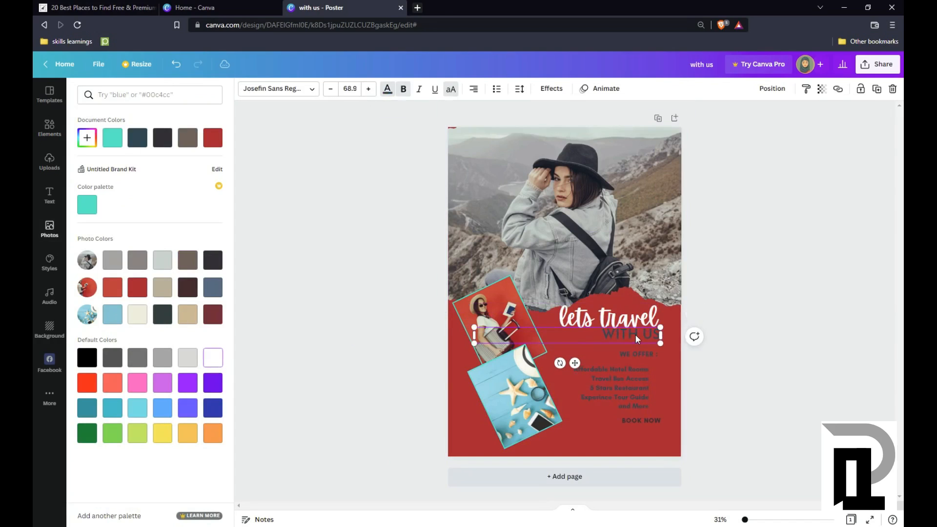
{"action": "left_click", "coordinate": [212, 358]}
{"action": "left_click", "coordinate": [662, 364]}
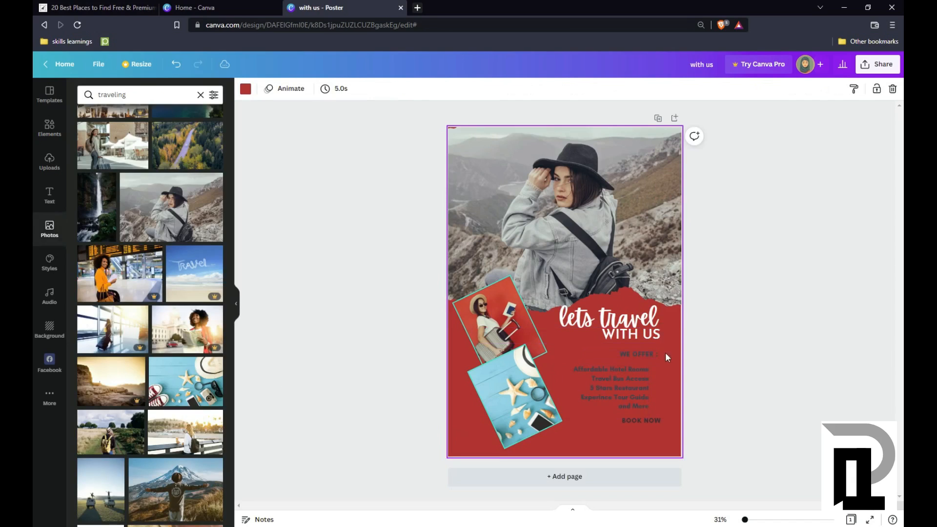
- Colour the list of offered services white and align its right edge with the heading above
{"action": "left_click_drag", "start_coordinate": [648, 368], "coordinate": [623, 385]}
{"action": "left_click", "coordinate": [388, 89]}
{"action": "left_click", "coordinate": [211, 138]}
{"action": "left_click", "coordinate": [713, 433]}
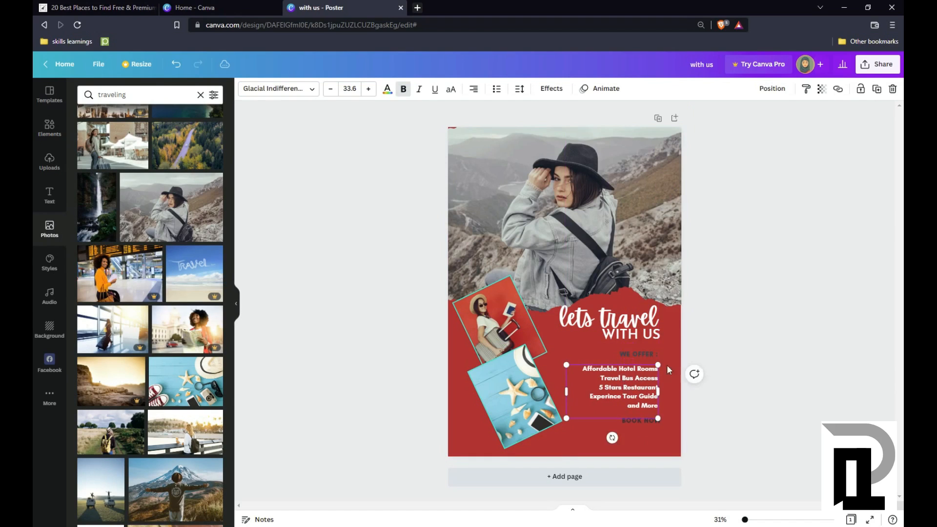
{"action": "key", "text": "Escape"}
- Add a square shape, reshape it into a thin wide bar and place it behind the "WE OFFER :" text
{"action": "left_click", "coordinate": [200, 95]}
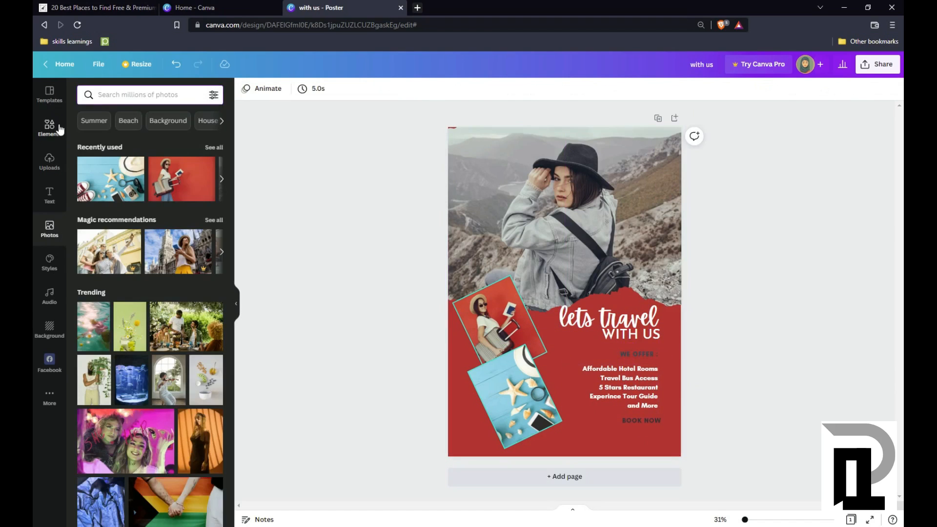
{"action": "left_click", "coordinate": [49, 128]}
{"action": "left_click", "coordinate": [88, 237]}
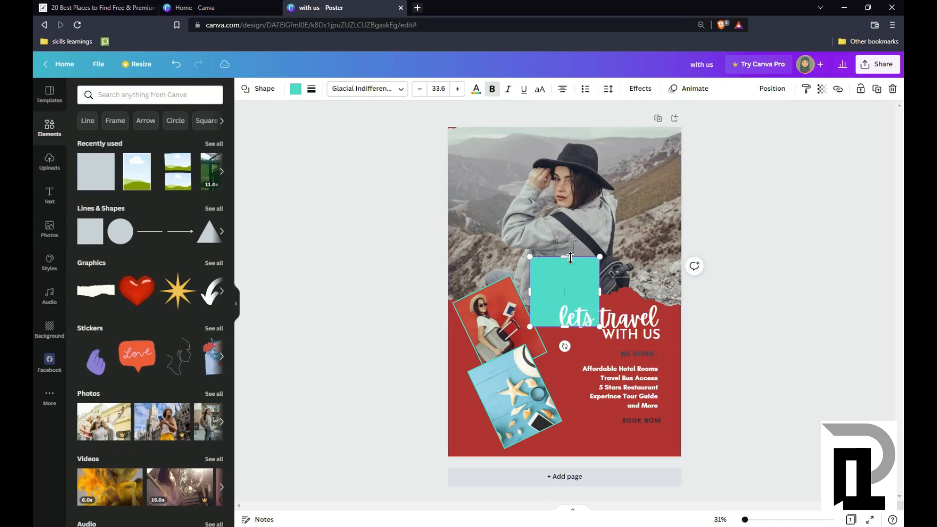
{"action": "left_click_drag", "start_coordinate": [564, 253], "coordinate": [553, 313]}
{"action": "left_click_drag", "start_coordinate": [572, 346], "coordinate": [630, 384]}
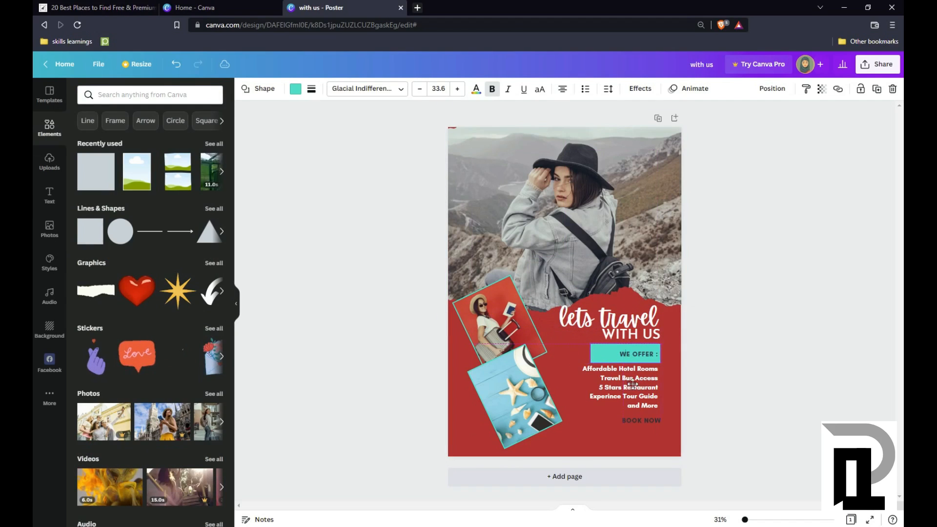
{"action": "left_click_drag", "start_coordinate": [590, 353], "coordinate": [558, 352]}
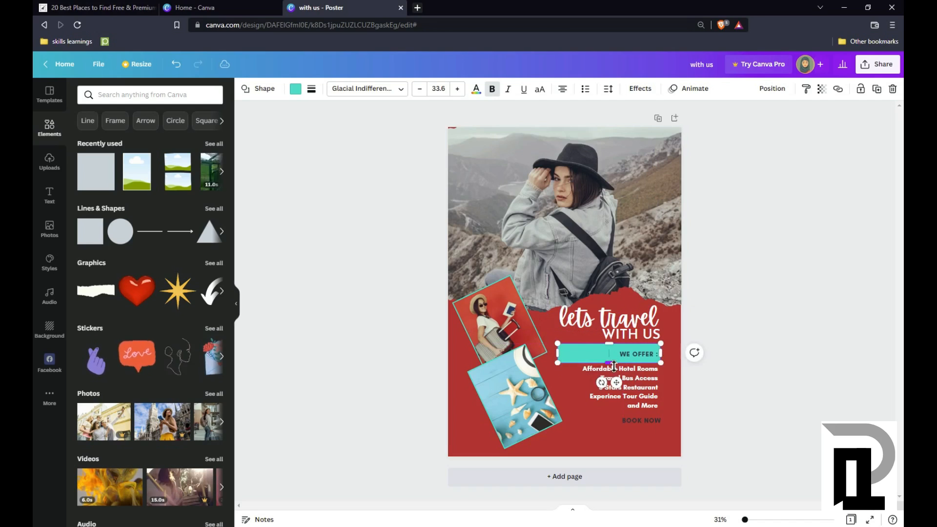
{"action": "mouse_move", "coordinate": [614, 365]}
{"action": "left_mouse_down"}
{"action": "mouse_move", "coordinate": [613, 357]}
{"action": "mouse_move", "coordinate": [614, 377]}
{"action": "left_mouse_up"}
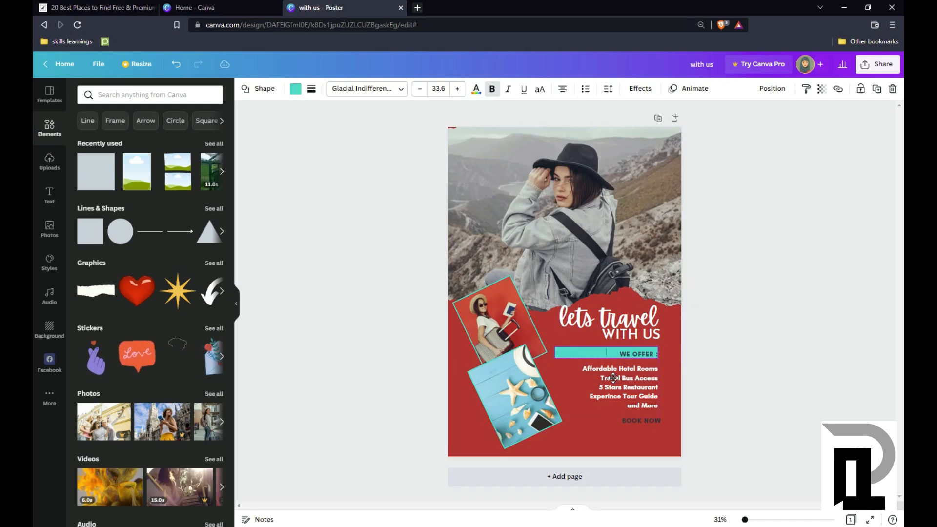
{"action": "left_click", "coordinate": [765, 318]}
- Place a shorter copy of the turquoise bar behind the "BOOK NOW" text
{"action": "left_click_drag", "start_coordinate": [595, 356], "coordinate": [584, 416]}
{"action": "left_click", "coordinate": [688, 384]}
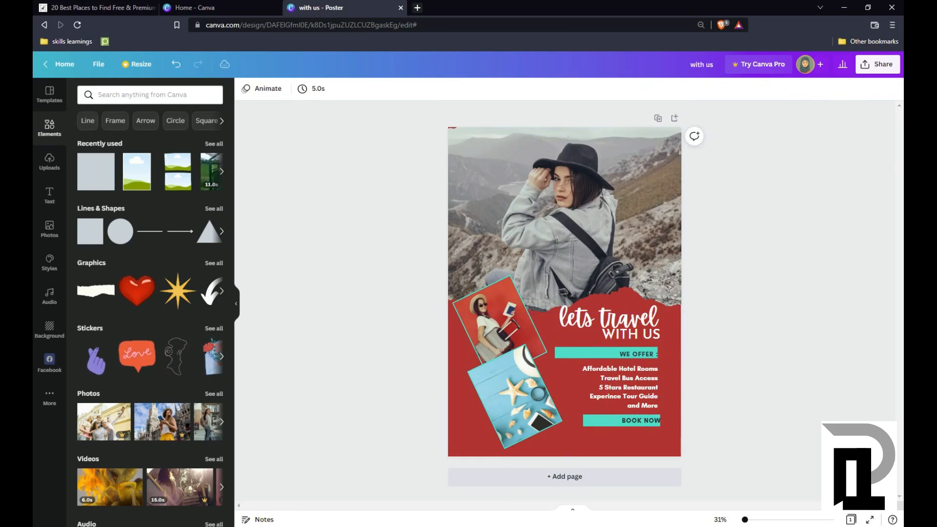
- Recolour the turquoise bars behind "WE OFFER :" and "BOOK NOW" white
{"action": "left_click", "coordinate": [572, 353]}
{"action": "left_click", "coordinate": [296, 91]}
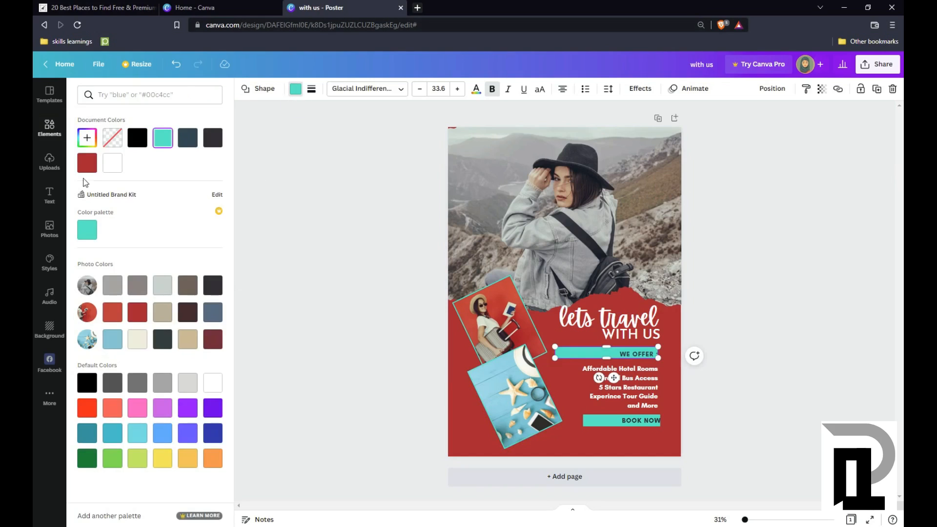
{"action": "left_click", "coordinate": [112, 166]}
{"action": "left_click", "coordinate": [600, 421]}
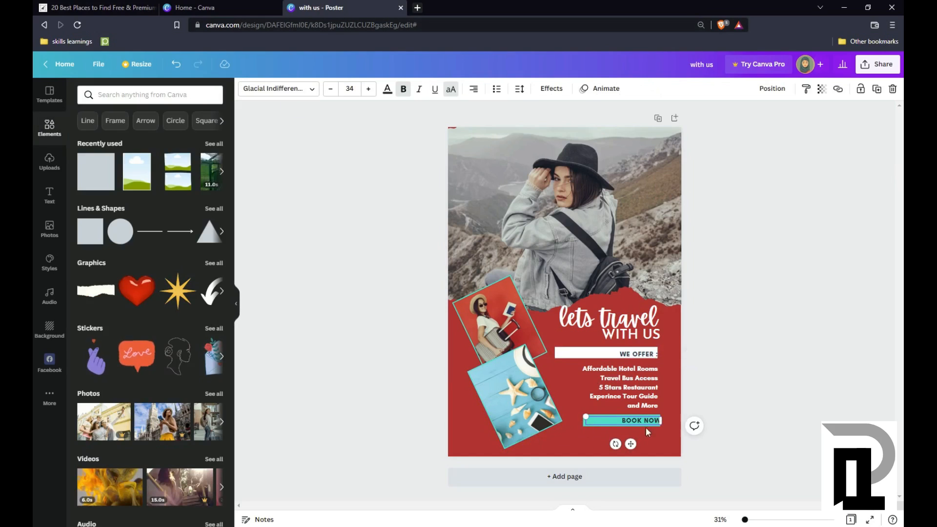
{"action": "left_click", "coordinate": [252, 229]}
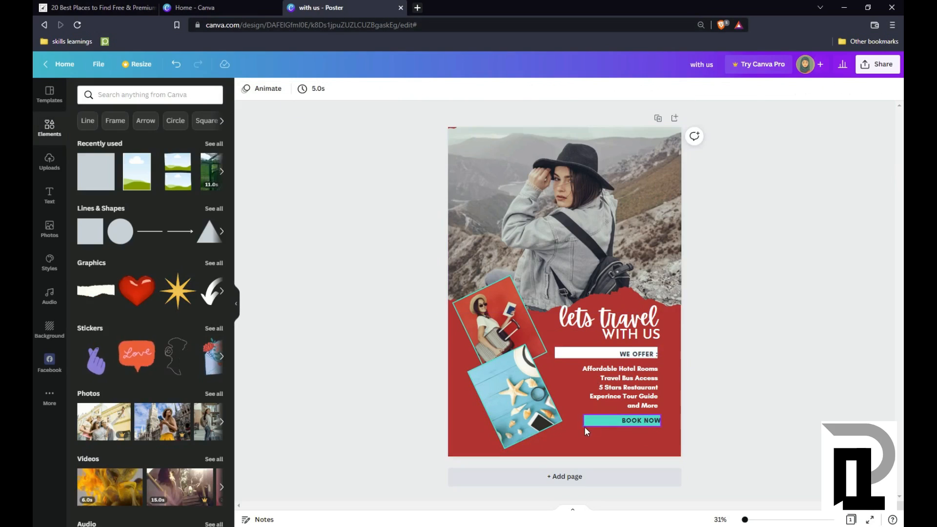
{"action": "left_click", "coordinate": [585, 425]}
{"action": "left_click", "coordinate": [295, 91]}
{"action": "left_click", "coordinate": [322, 288]}
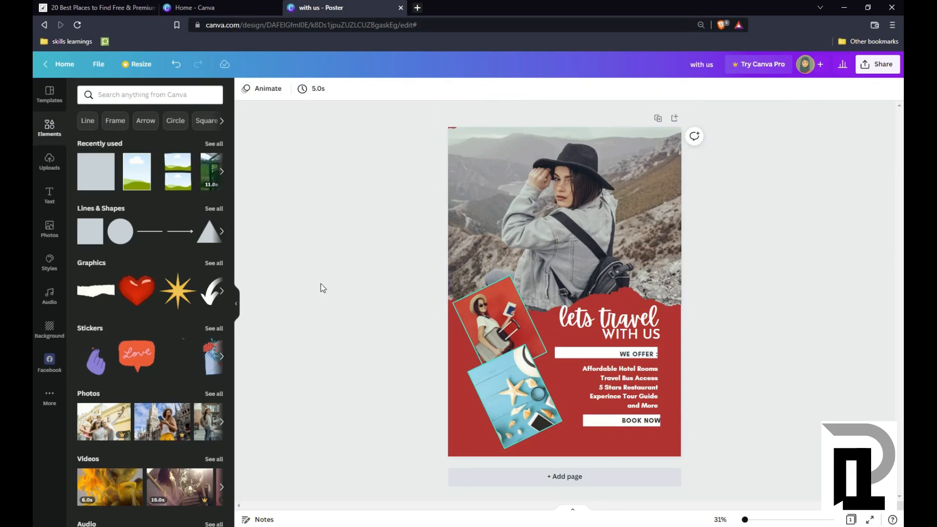
- Add a second page and set the mountain landscape photo with autumn trees as its background
{"action": "left_click", "coordinate": [564, 476]}
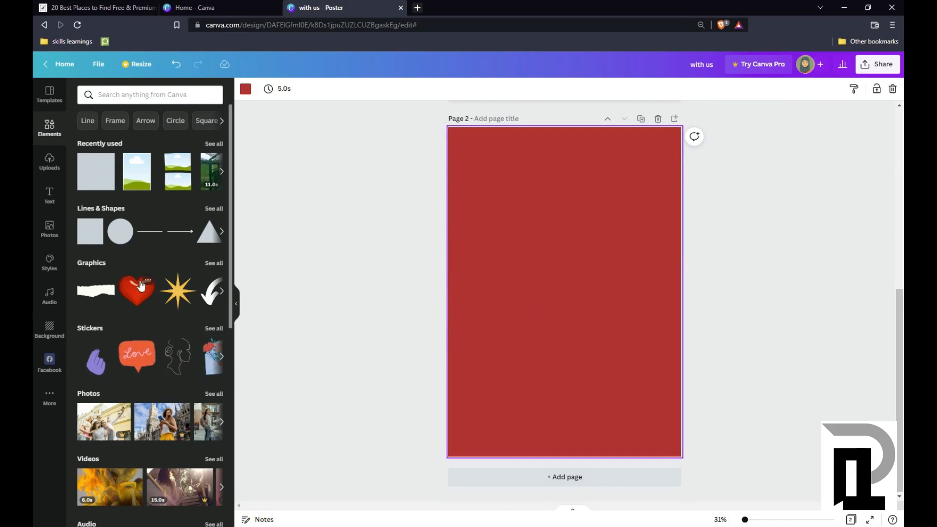
{"action": "scroll", "coordinate": [174, 305], "scroll_direction": "down", "scroll_amount": 8}
{"action": "left_click", "coordinate": [49, 228]}
{"action": "left_click", "coordinate": [120, 234]}
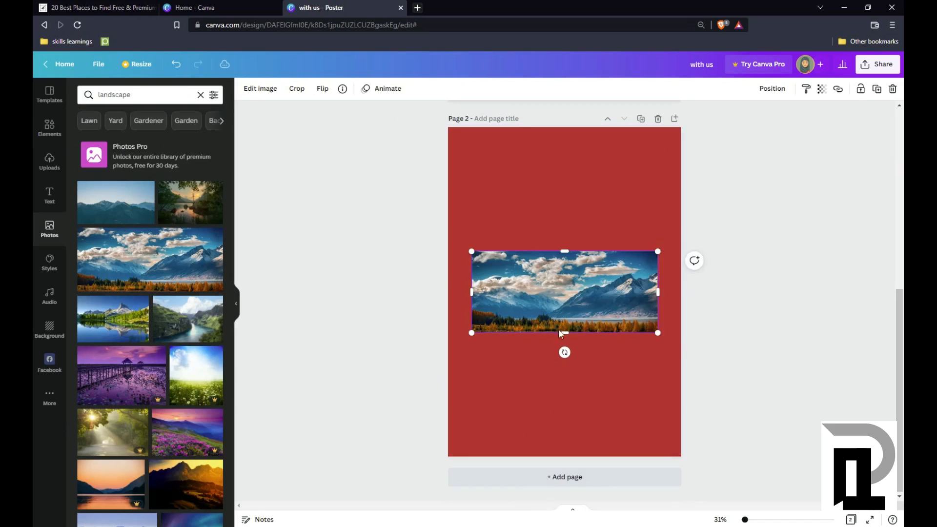
{"action": "right_click", "coordinate": [573, 297]}
{"action": "left_click", "coordinate": [624, 450]}
- Reposition the background photo within page 2 so the snowy peak on its right side falls inside the page
{"action": "double_click", "coordinate": [623, 453]}
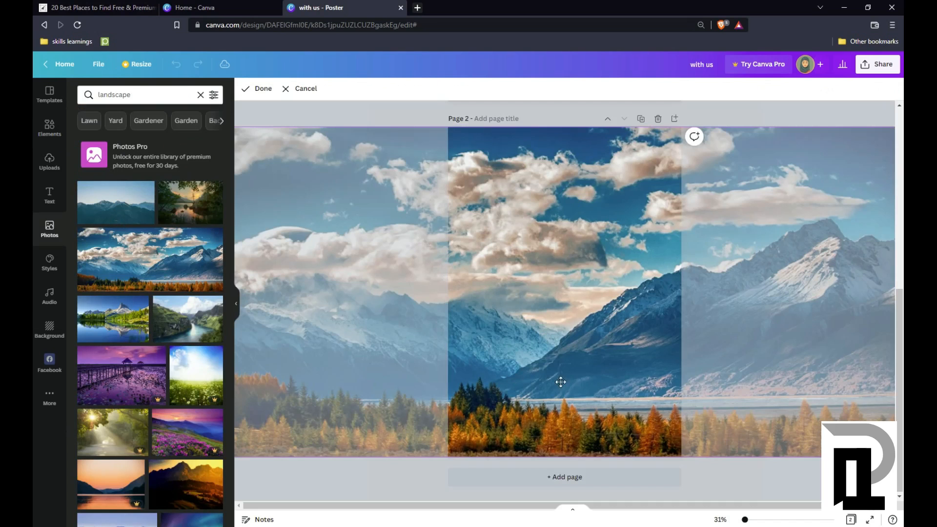
{"action": "left_click_drag", "start_coordinate": [558, 383], "coordinate": [447, 396]}
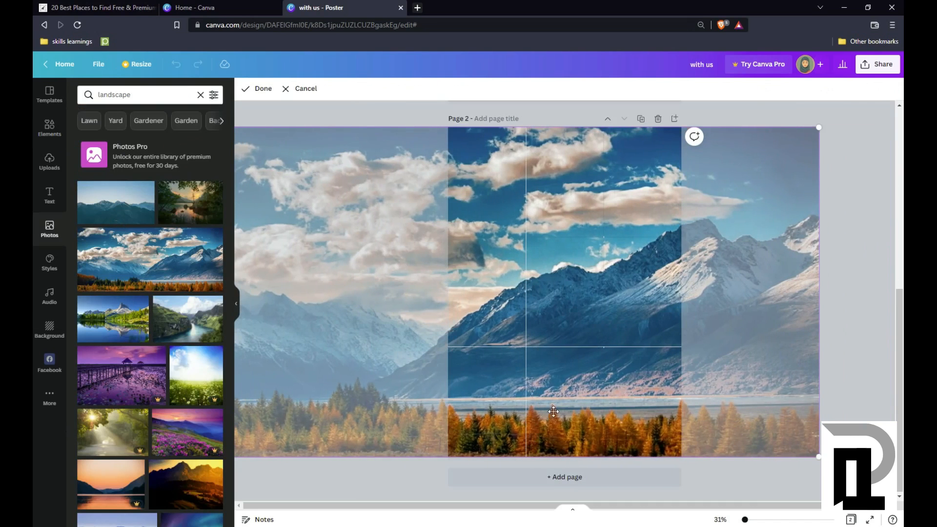
{"action": "mouse_move", "coordinate": [553, 411]}
{"action": "left_mouse_down"}
{"action": "mouse_move", "coordinate": [524, 413]}
{"action": "mouse_move", "coordinate": [576, 413]}
{"action": "mouse_move", "coordinate": [554, 415]}
{"action": "left_mouse_up"}
{"action": "left_click", "coordinate": [827, 351]}
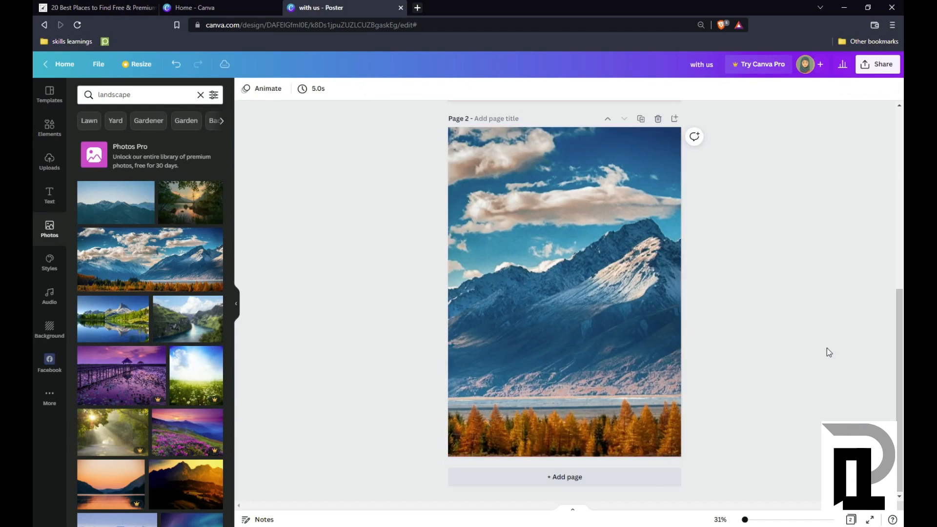
- Replace the photo search term "landscape" with "airoplan" and run the search
{"action": "left_click", "coordinate": [132, 96]}
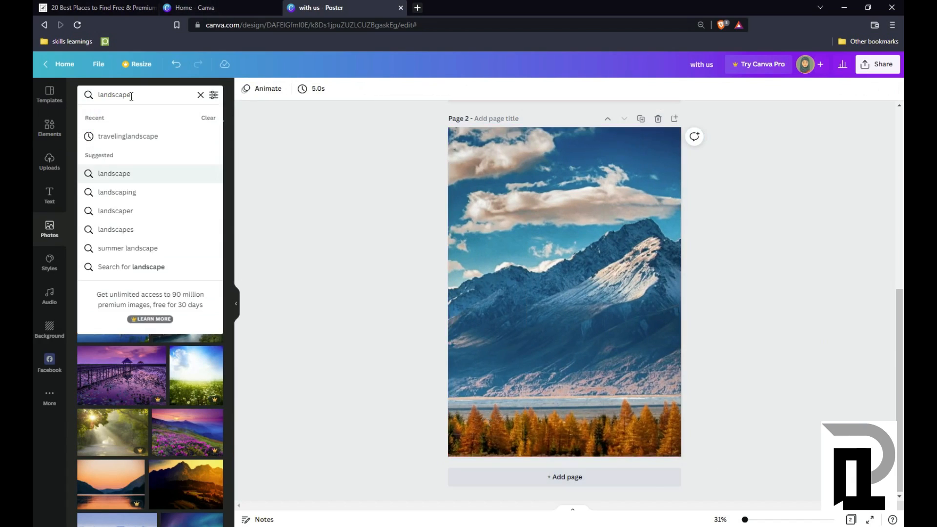
{"action": "left_click", "coordinate": [145, 81]}
{"action": "key", "text": "BackSpace"}
{"action": "key", "text": "BackSpace"}
{"action": "key", "text": "BackSpace"}
{"action": "key", "text": "BackSpace"}
{"action": "key", "text": "BackSpace"}
{"action": "key", "text": "BackSpace"}
{"action": "key", "text": "BackSpace"}
{"action": "key", "text": "BackSpace"}
{"action": "key", "text": "BackSpace"}
{"action": "type", "text": "airopl"}
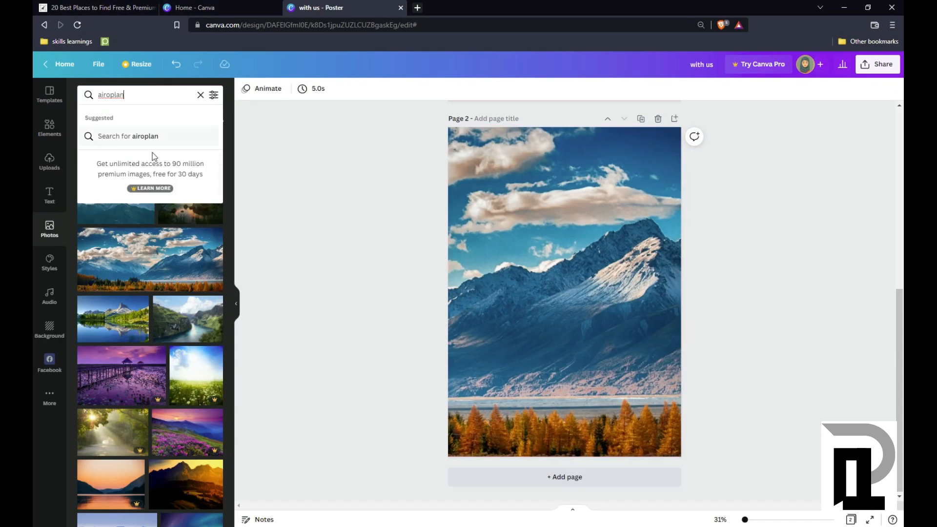
{"action": "type", "text": "an"}
{"action": "key", "text": "Return"}
- Add the front-facing airplane cut-out to page 2 and place it in the sky above the mountain
{"action": "left_click", "coordinate": [158, 219]}
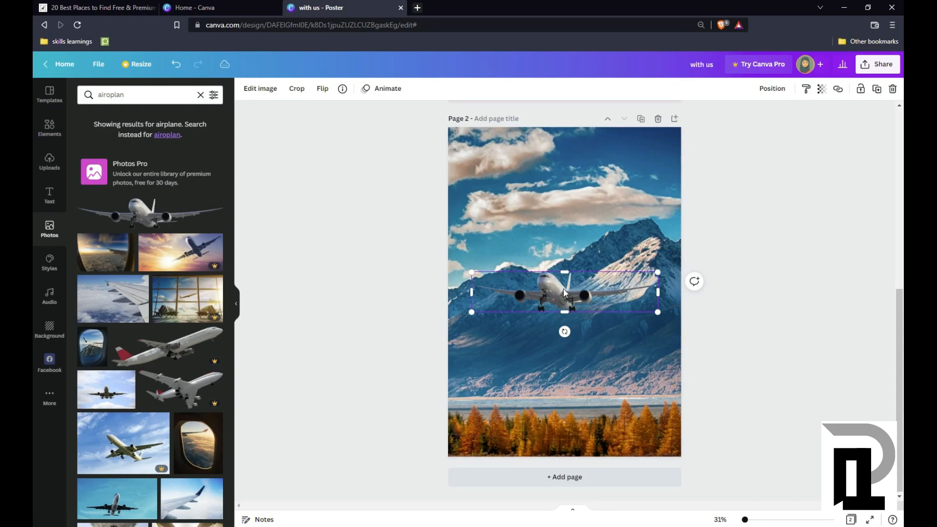
{"action": "left_click_drag", "start_coordinate": [563, 292], "coordinate": [556, 187]}
{"action": "left_click", "coordinate": [382, 190]}
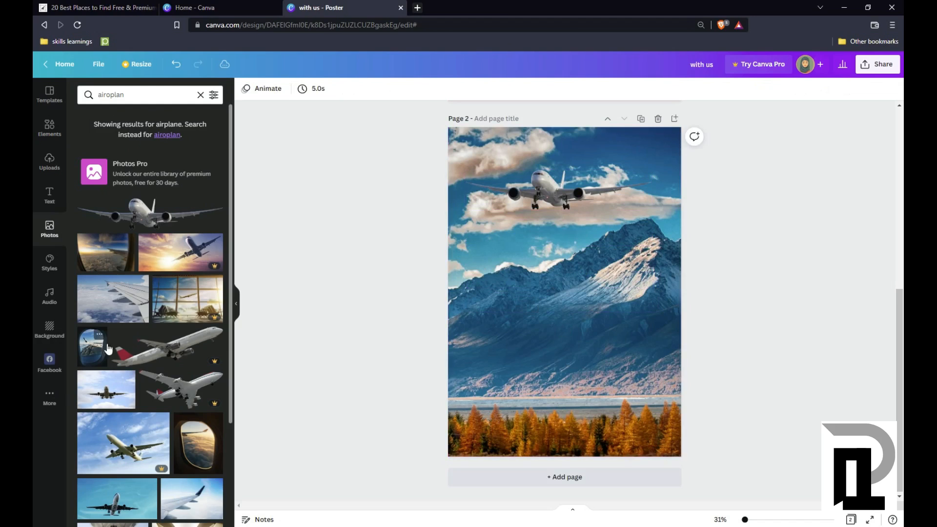
{"action": "scroll", "coordinate": [108, 346], "scroll_direction": "down", "scroll_amount": 5}
{"action": "scroll", "coordinate": [108, 346], "scroll_direction": "down", "scroll_amount": 2}
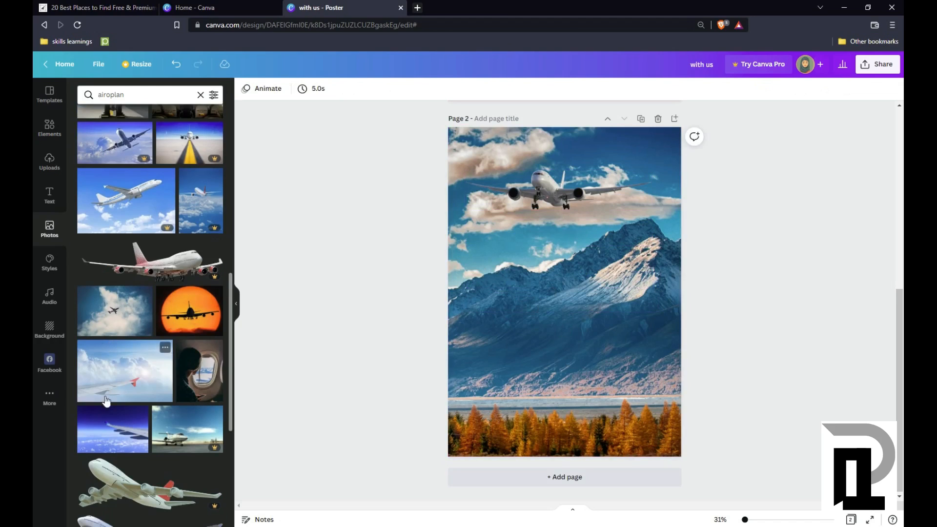
{"action": "scroll", "coordinate": [270, 268], "scroll_direction": "up", "scroll_amount": 5}
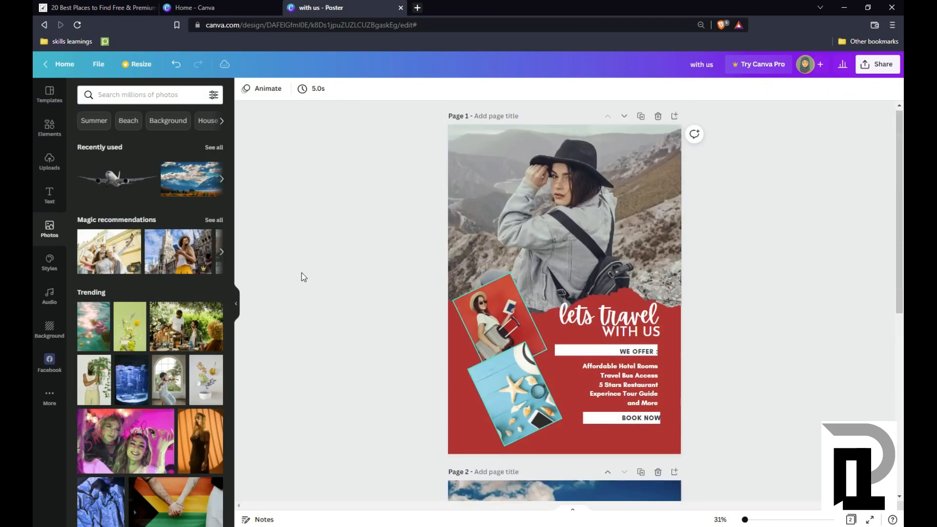
{"action": "scroll", "coordinate": [301, 274], "scroll_direction": "down", "scroll_amount": 5}
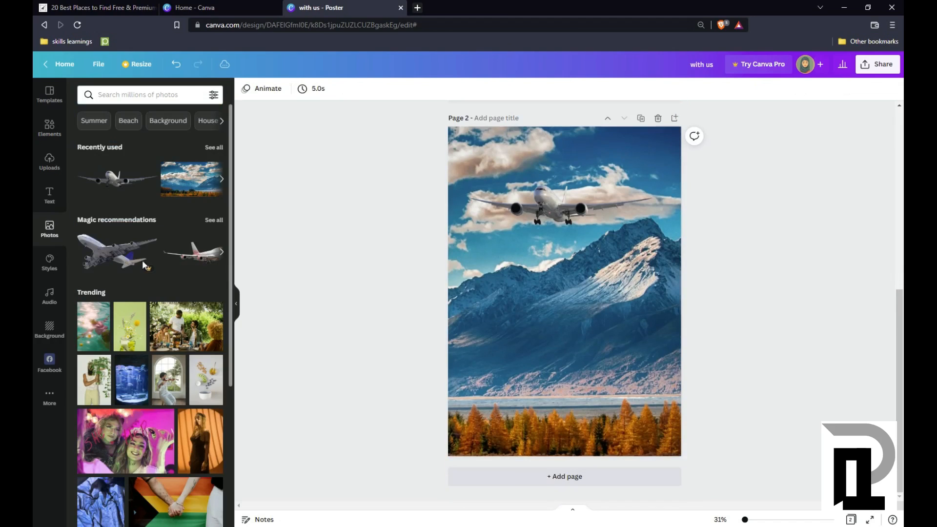
- Search the photos for "greadiant" and add the dark blue gradient image to page 2
{"action": "left_click", "coordinate": [189, 93]}
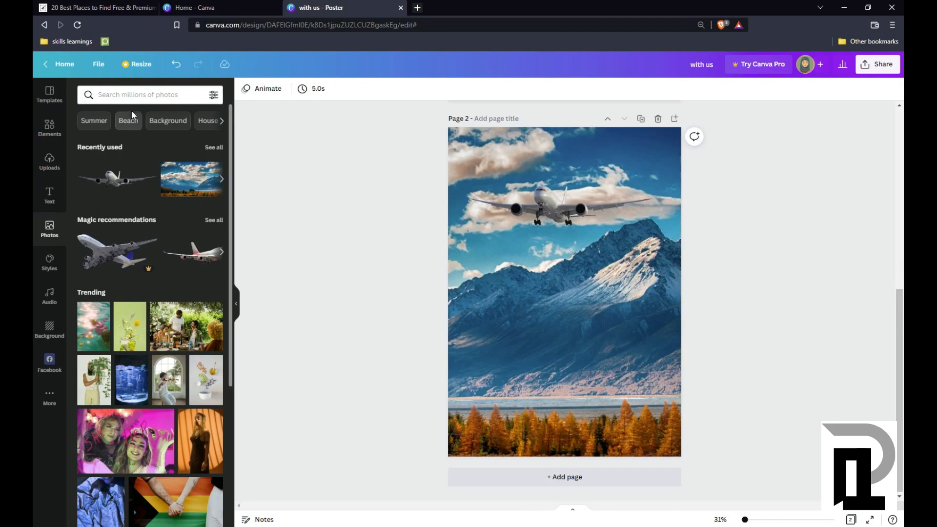
{"action": "left_click", "coordinate": [114, 95]}
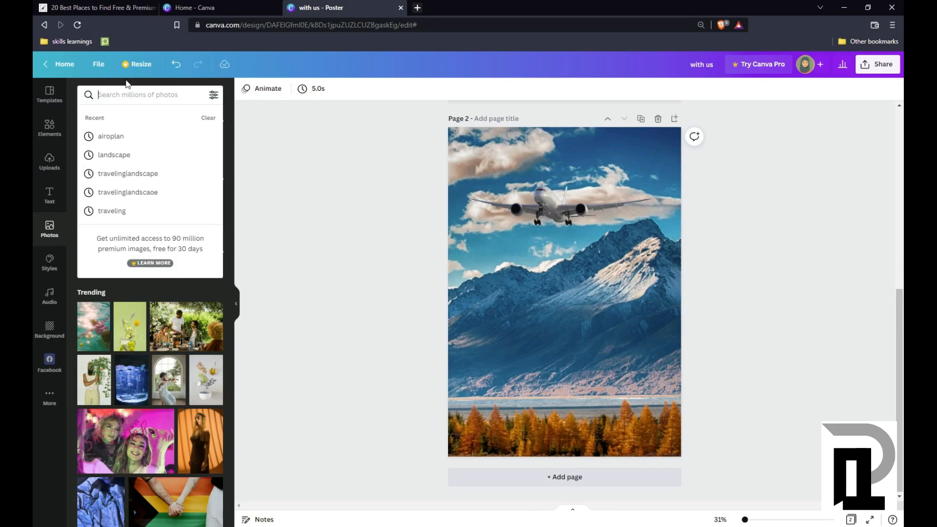
{"action": "type", "text": "gread"}
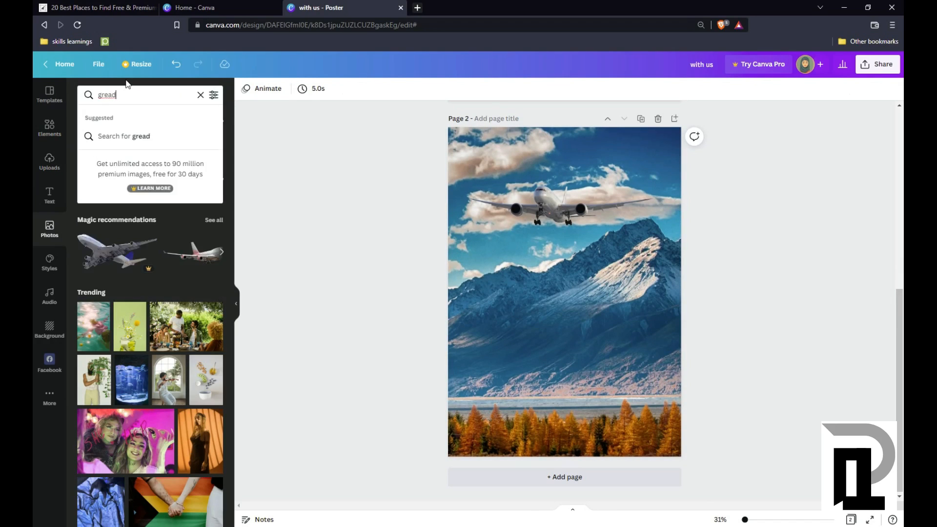
{"action": "type", "text": "iant"}
{"action": "left_click", "coordinate": [168, 139]}
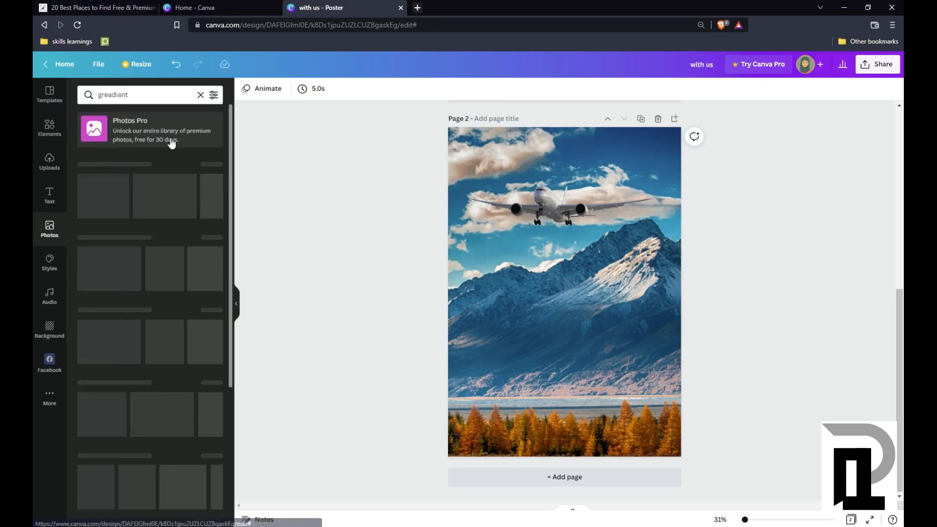
{"action": "scroll", "coordinate": [132, 365], "scroll_direction": "down", "scroll_amount": 10}
{"action": "left_click", "coordinate": [114, 405]}
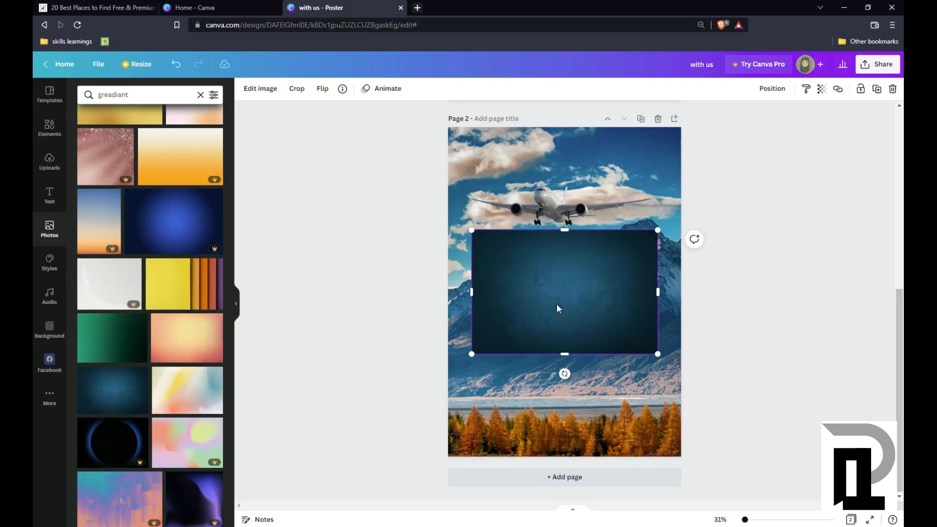
- Move the gradient image down over the mountain, below the airplane, and set its transparency to 39
{"action": "left_click_drag", "start_coordinate": [556, 303], "coordinate": [567, 313]}
{"action": "left_click", "coordinate": [821, 88]}
{"action": "left_click_drag", "start_coordinate": [818, 126], "coordinate": [761, 126]}
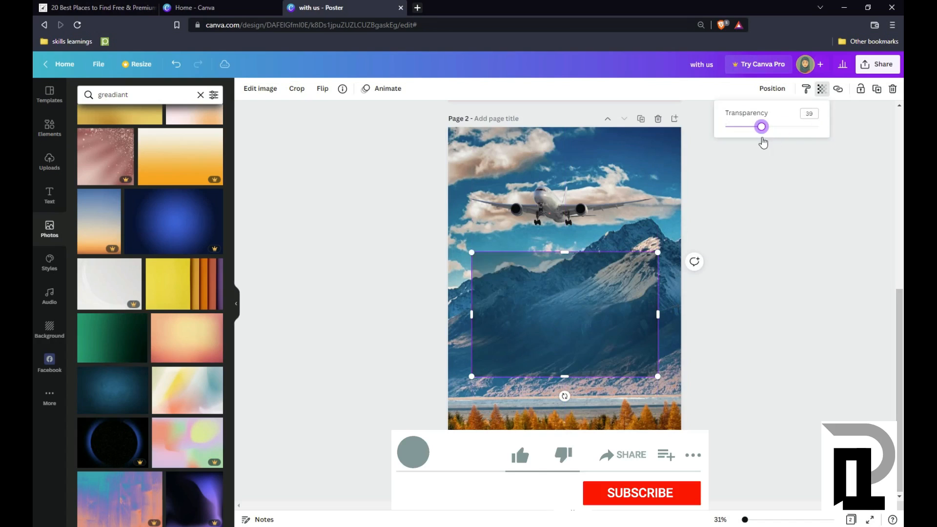
{"action": "left_click_drag", "start_coordinate": [560, 301], "coordinate": [560, 308]}
{"action": "key", "text": "Escape"}
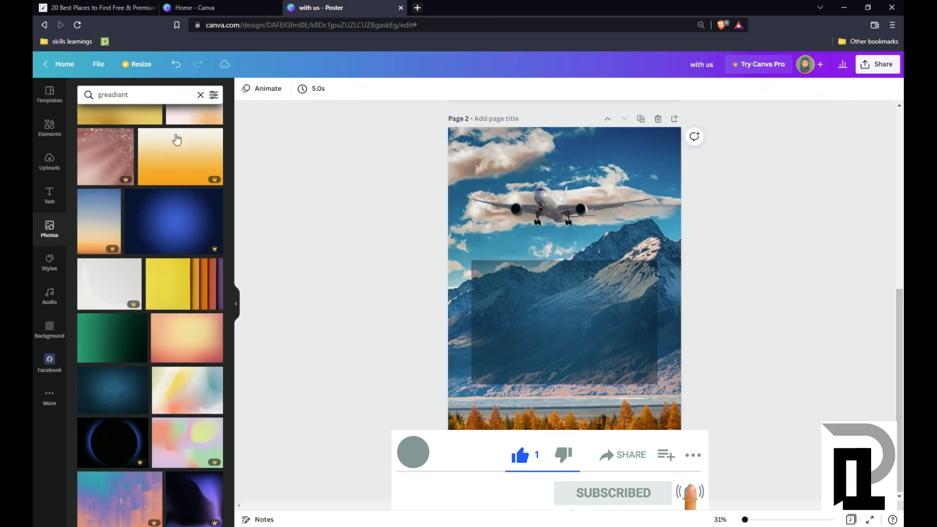
- Add a circle shape, shrink it and place it in the upper-left corner of page 2
{"action": "left_click", "coordinate": [49, 127]}
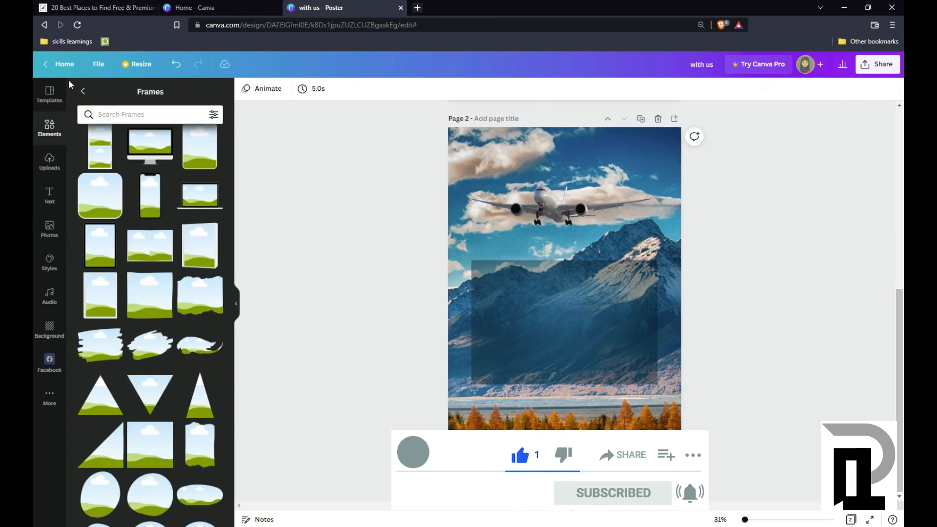
{"action": "left_click", "coordinate": [83, 91]}
{"action": "left_click", "coordinate": [120, 231]}
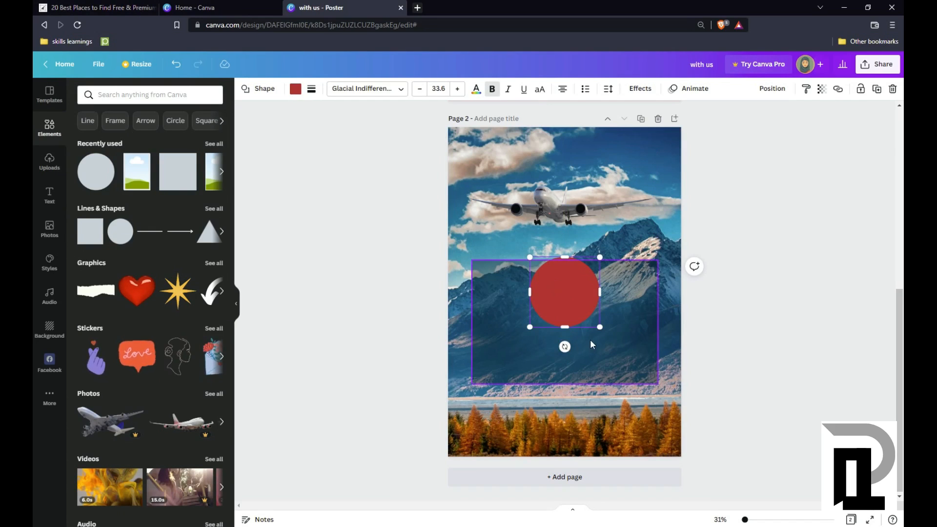
{"action": "left_click_drag", "start_coordinate": [570, 302], "coordinate": [497, 179]}
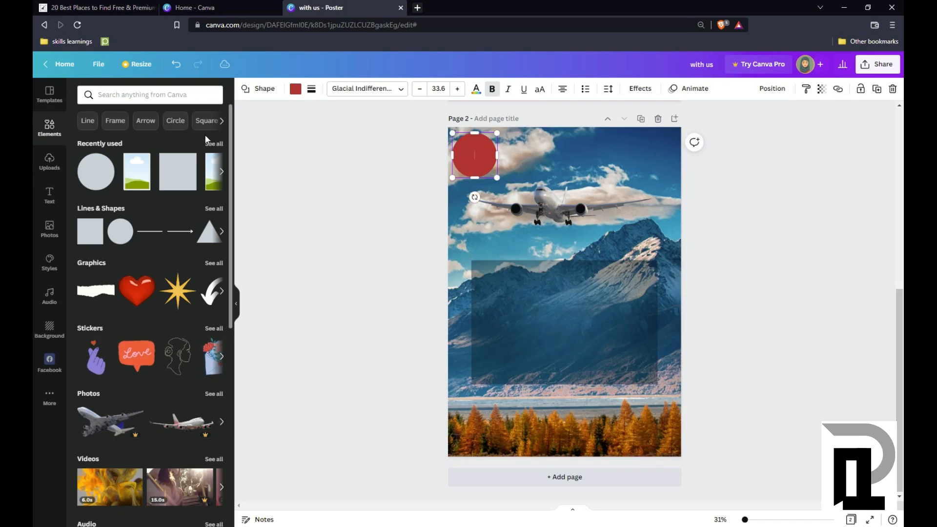
- Colour the circle in the page corner white
{"action": "left_click", "coordinate": [296, 88]}
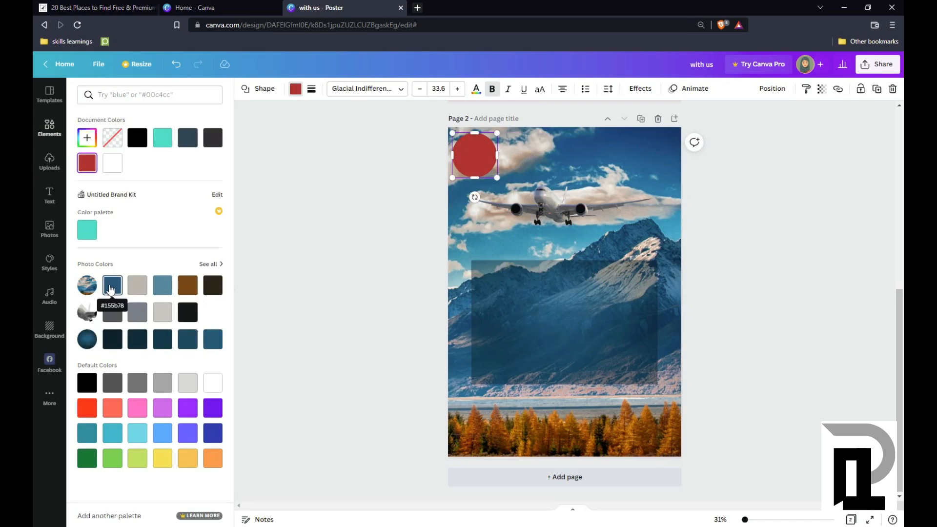
{"action": "left_click", "coordinate": [110, 289]}
{"action": "left_click", "coordinate": [206, 383]}
{"action": "left_click", "coordinate": [356, 180]}
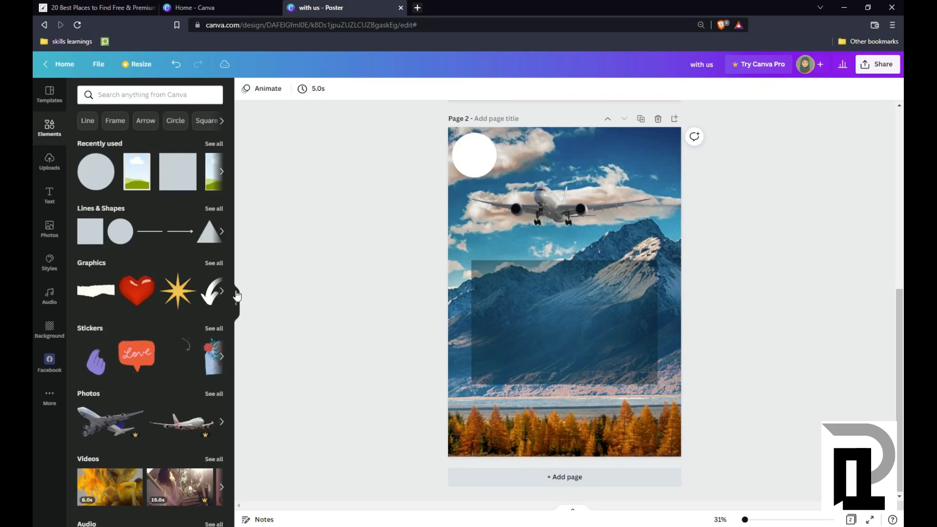
- Add the white curved arrow graphic, shrink it and place it at the right edge of the gradient rectangle
{"action": "left_click", "coordinate": [208, 295]}
{"action": "left_click_drag", "start_coordinate": [537, 312], "coordinate": [567, 259]}
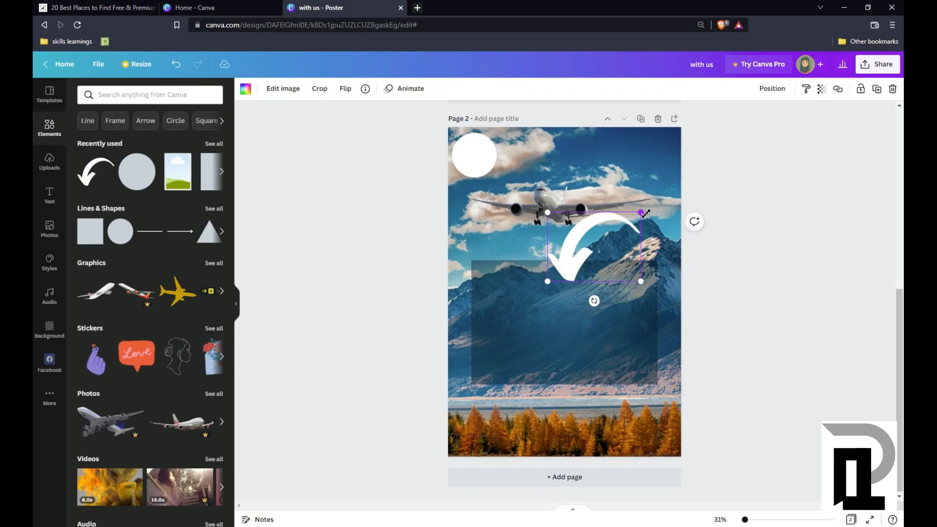
{"action": "left_click_drag", "start_coordinate": [644, 213], "coordinate": [650, 332]}
{"action": "left_click", "coordinate": [655, 227]}
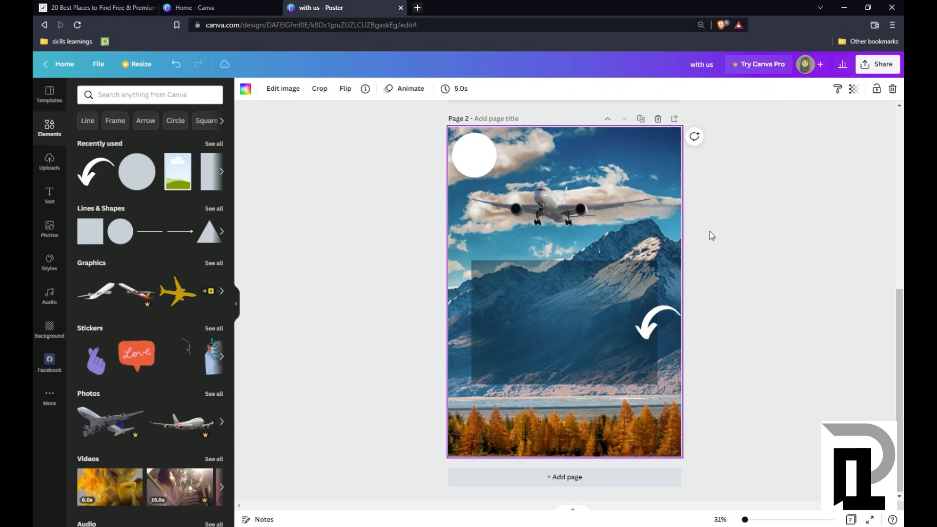
{"action": "left_click", "coordinate": [253, 201]}
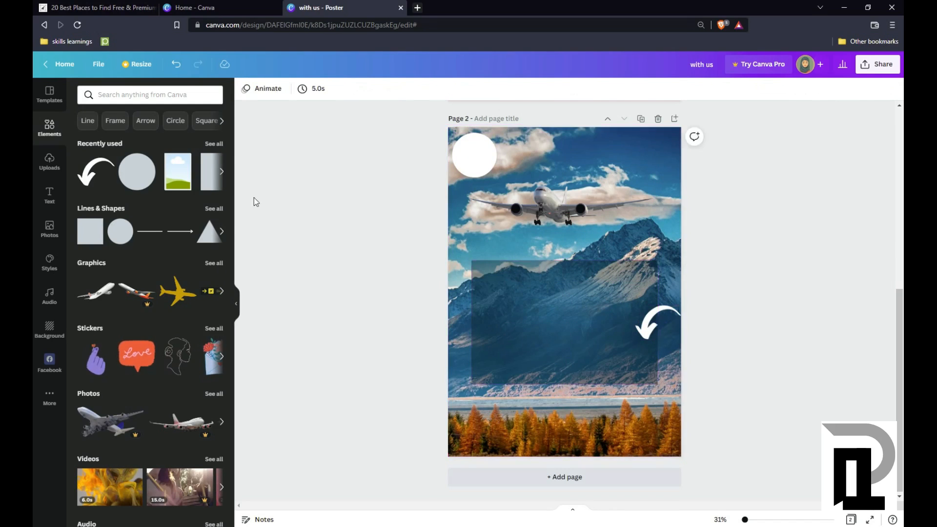
- Search the elements for "logo" and place the green swoosh logo, scaled down, on the white circle
{"action": "scroll", "coordinate": [247, 205], "scroll_direction": "up", "scroll_amount": 2}
{"action": "scroll", "coordinate": [116, 238], "scroll_direction": "down", "scroll_amount": 2}
{"action": "scroll", "coordinate": [115, 237], "scroll_direction": "up", "scroll_amount": 3}
{"action": "left_click", "coordinate": [151, 95]}
{"action": "type", "text": "logo"}
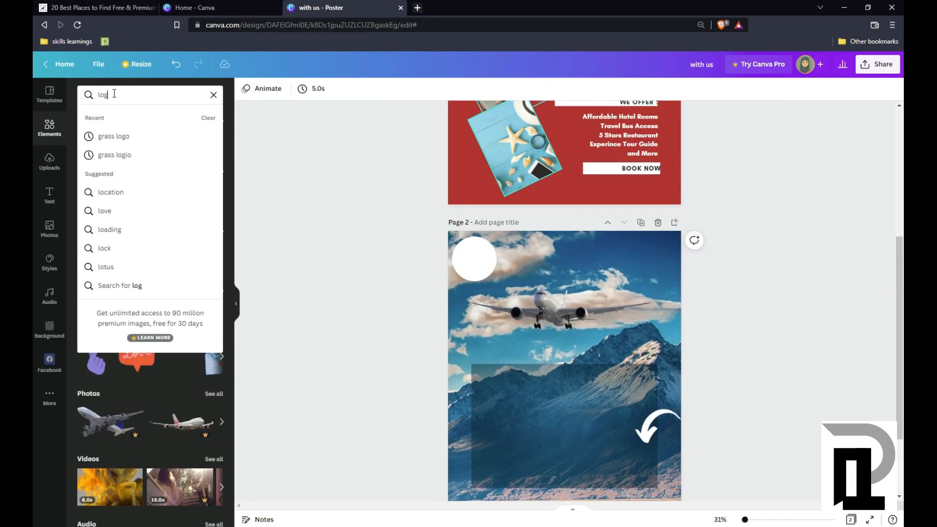
{"action": "key", "text": "Return"}
{"action": "scroll", "coordinate": [161, 195], "scroll_direction": "down", "scroll_amount": 3}
{"action": "left_click", "coordinate": [199, 260]}
{"action": "left_click_drag", "start_coordinate": [611, 364], "coordinate": [473, 256]}
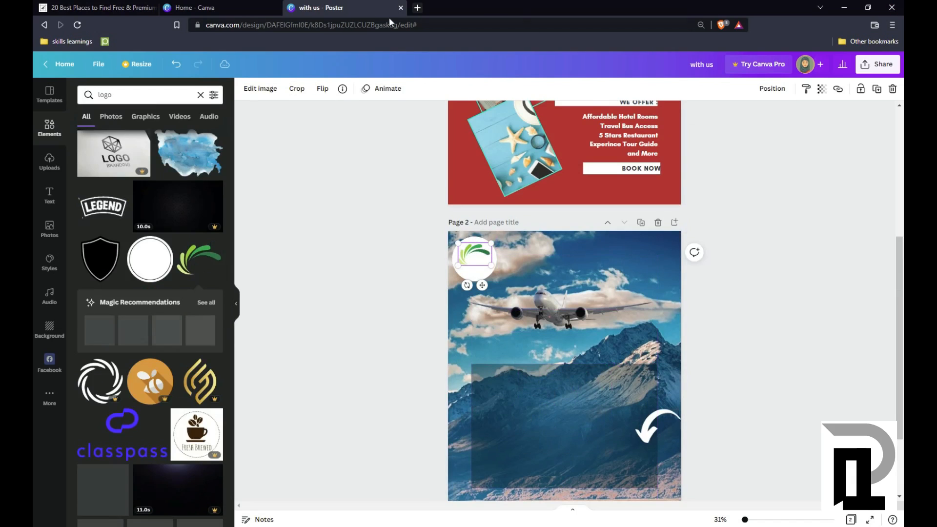
{"action": "left_click", "coordinate": [292, 171]}
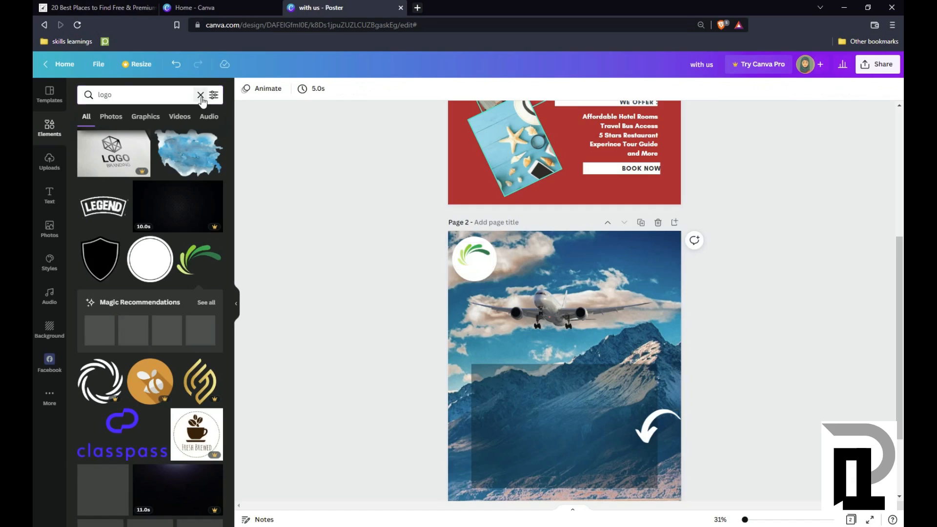
- Add a body text reading "LT", enlarge it to about size 88 and place it over the swoosh logo in the white circle
{"action": "left_click", "coordinate": [201, 95]}
{"action": "left_click", "coordinate": [477, 257]}
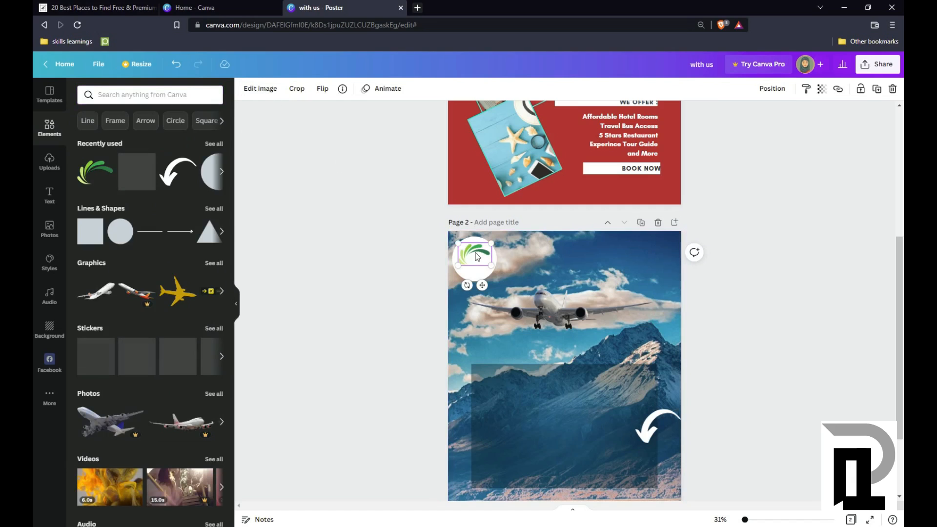
{"action": "left_click", "coordinate": [349, 226]}
{"action": "left_click", "coordinate": [49, 195]}
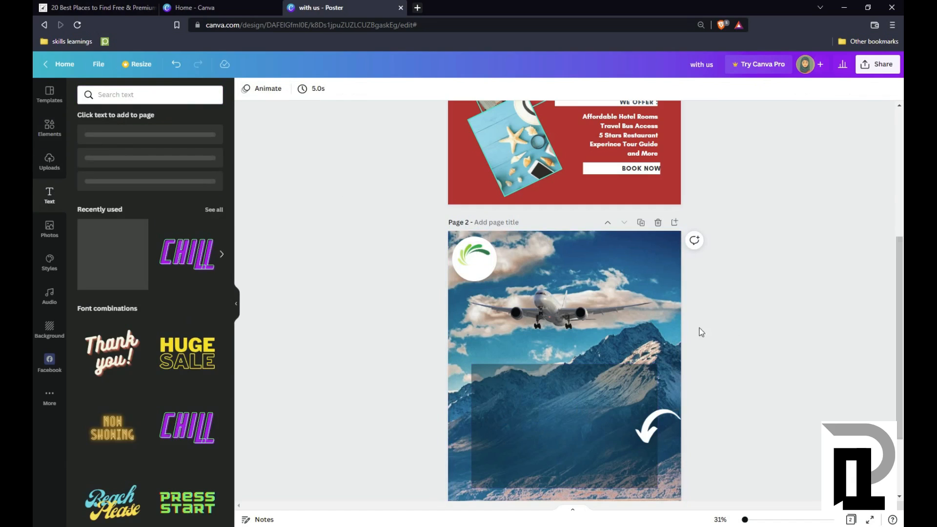
{"action": "left_click", "coordinate": [117, 193]}
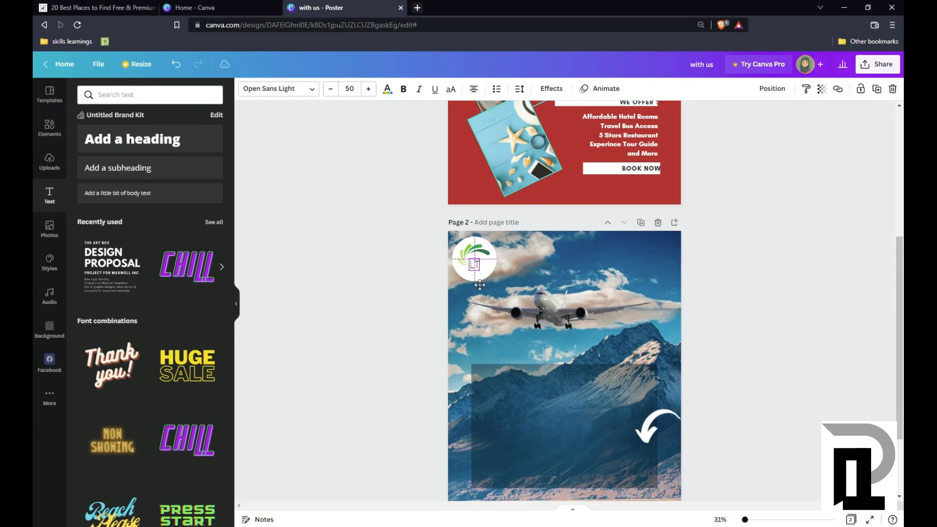
{"action": "left_click_drag", "start_coordinate": [488, 273], "coordinate": [468, 254]}
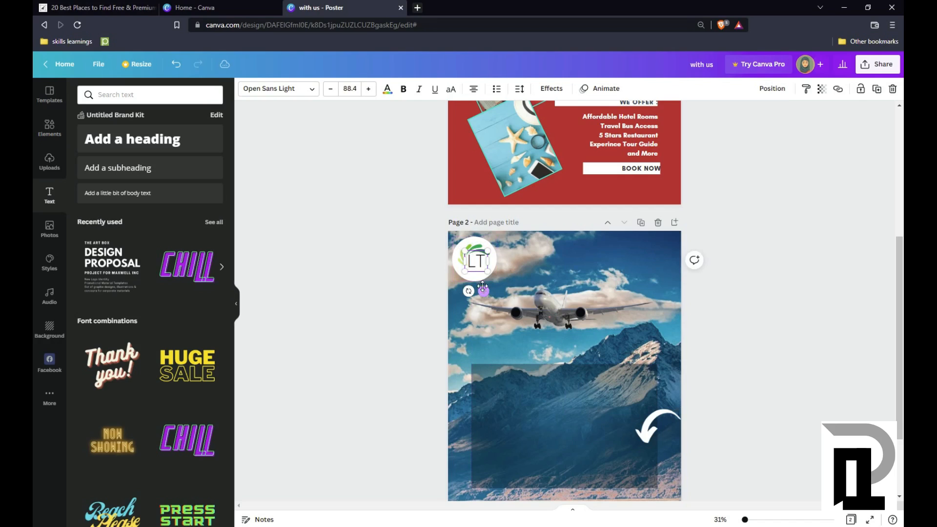
{"action": "left_click_drag", "start_coordinate": [483, 288], "coordinate": [484, 290]}
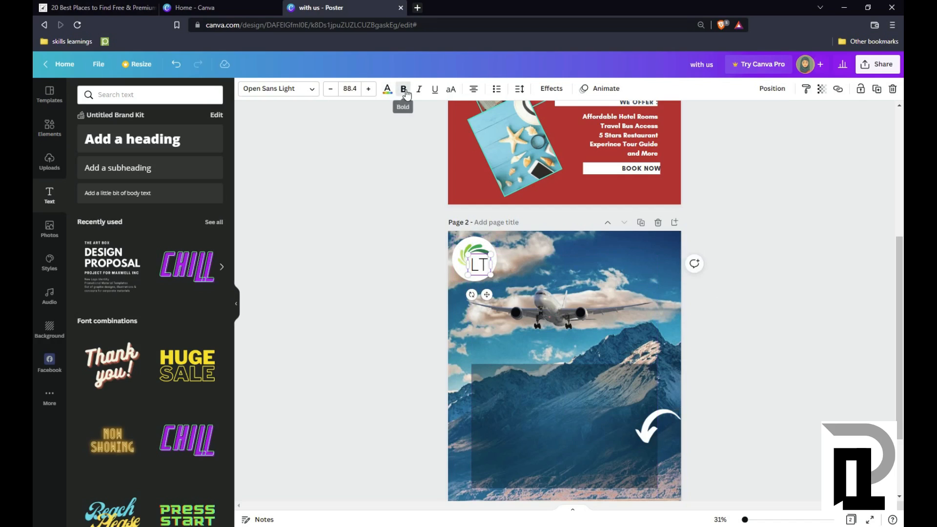
- Set the "LT" text in the Bisdak font on one line, scaled to about size 71 and fitted within the logo circle
{"action": "left_click", "coordinate": [302, 97]}
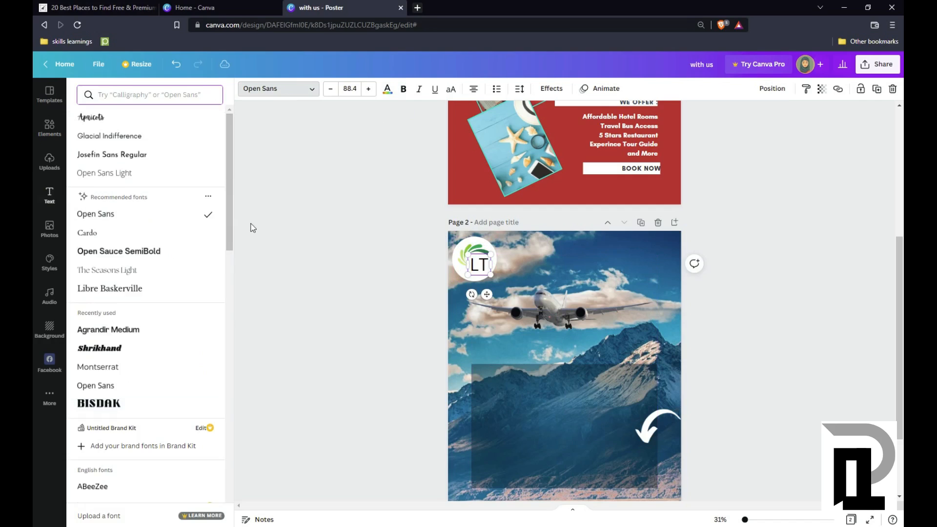
{"action": "left_click", "coordinate": [120, 408]}
{"action": "left_click", "coordinate": [478, 278]}
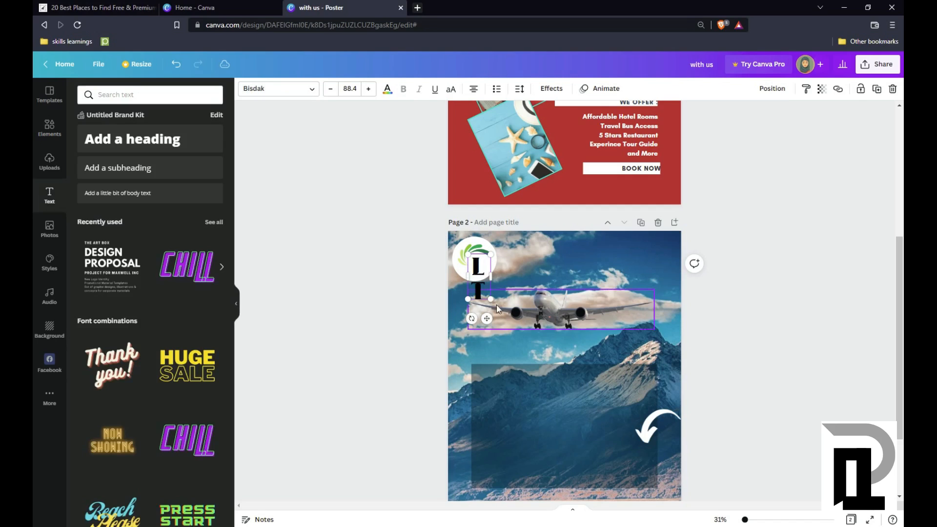
{"action": "left_click_drag", "start_coordinate": [490, 276], "coordinate": [509, 277]}
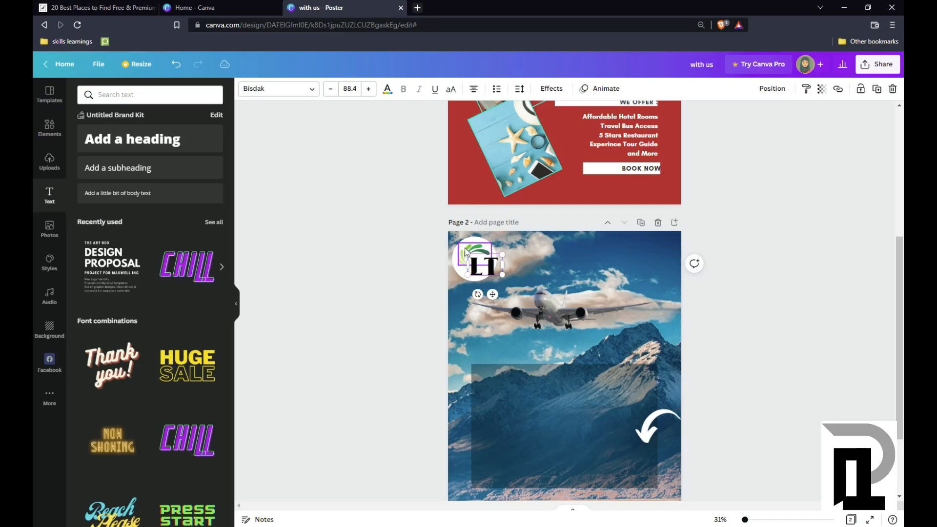
{"action": "left_click_drag", "start_coordinate": [467, 254], "coordinate": [476, 258]}
{"action": "left_click_drag", "start_coordinate": [496, 294], "coordinate": [488, 290]}
{"action": "left_click", "coordinate": [390, 308]}
{"action": "left_click", "coordinate": [479, 266]}
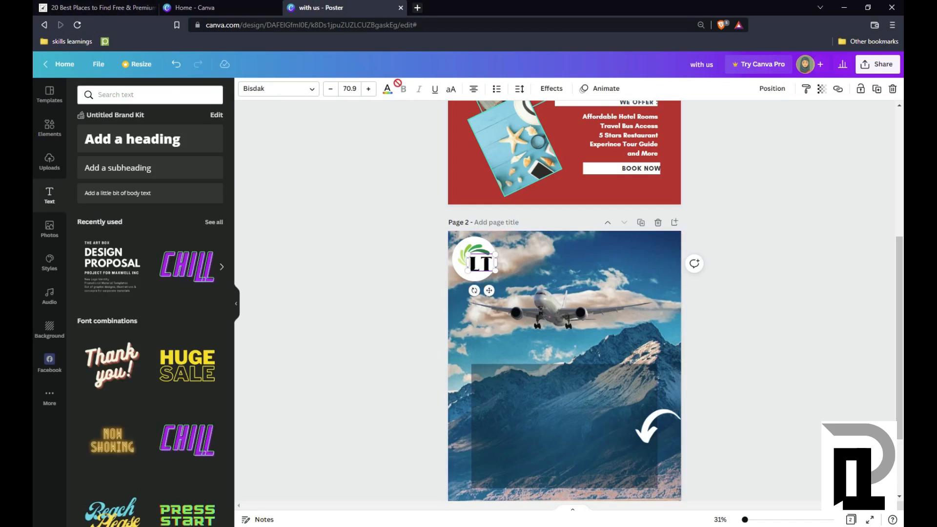
- Colour the "LT" logo text green from the document colours
{"action": "left_click", "coordinate": [388, 88]}
{"action": "left_click", "coordinate": [112, 162]}
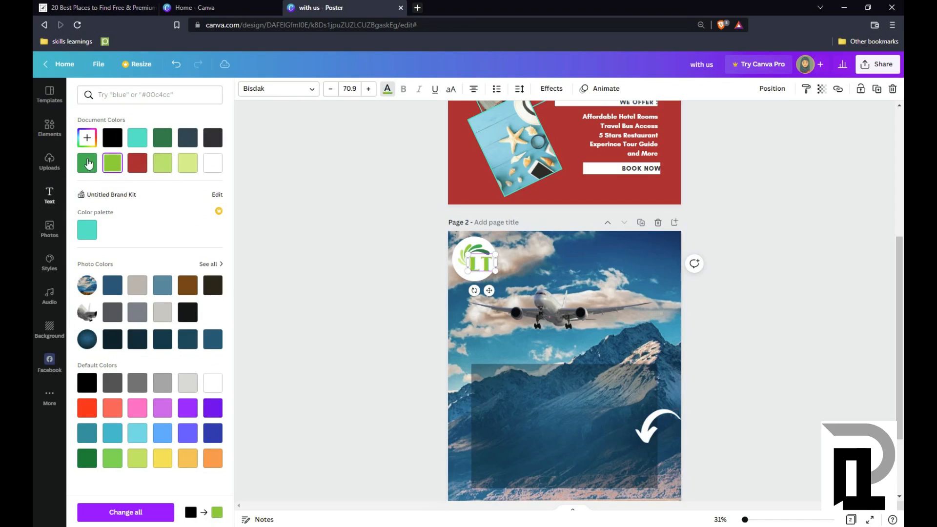
{"action": "left_click", "coordinate": [280, 140]}
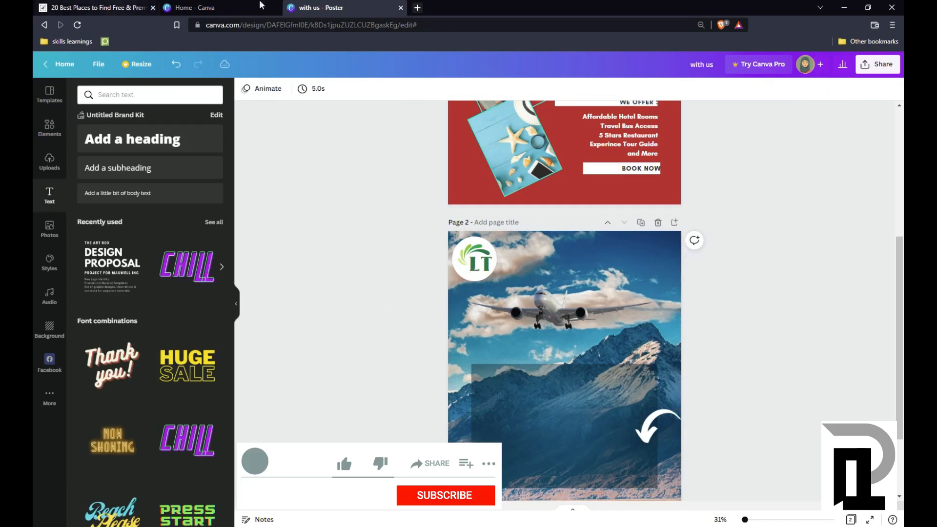
- Add a heading to page 2 in the Bangers font reading "LETS TRAVEL"
{"action": "left_click", "coordinate": [524, 440]}
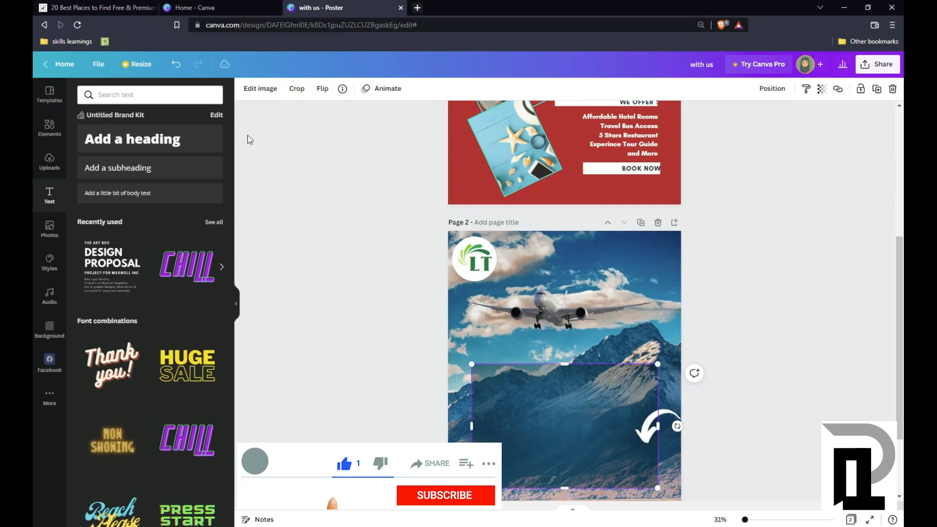
{"action": "left_click", "coordinate": [139, 147]}
{"action": "left_click", "coordinate": [278, 88]}
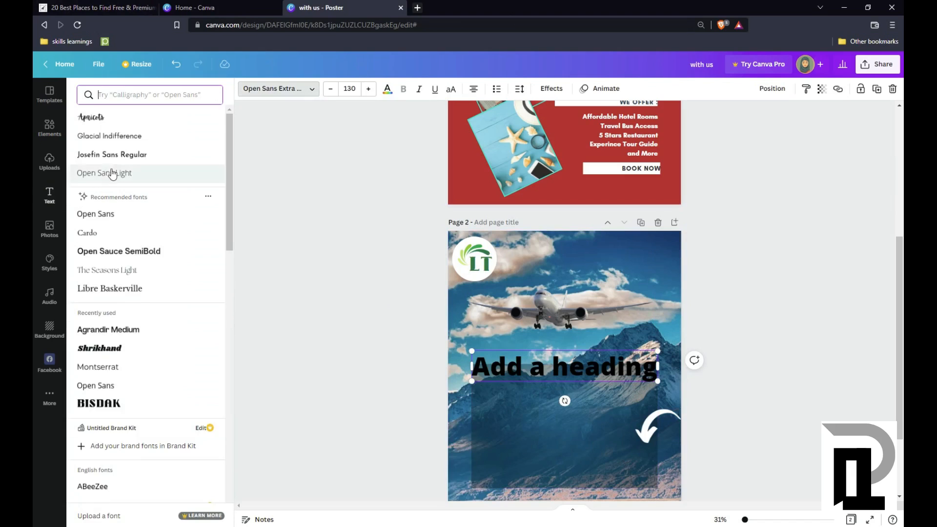
{"action": "scroll", "coordinate": [122, 341], "scroll_direction": "down", "scroll_amount": 10}
{"action": "scroll", "coordinate": [122, 390], "scroll_direction": "down", "scroll_amount": 15}
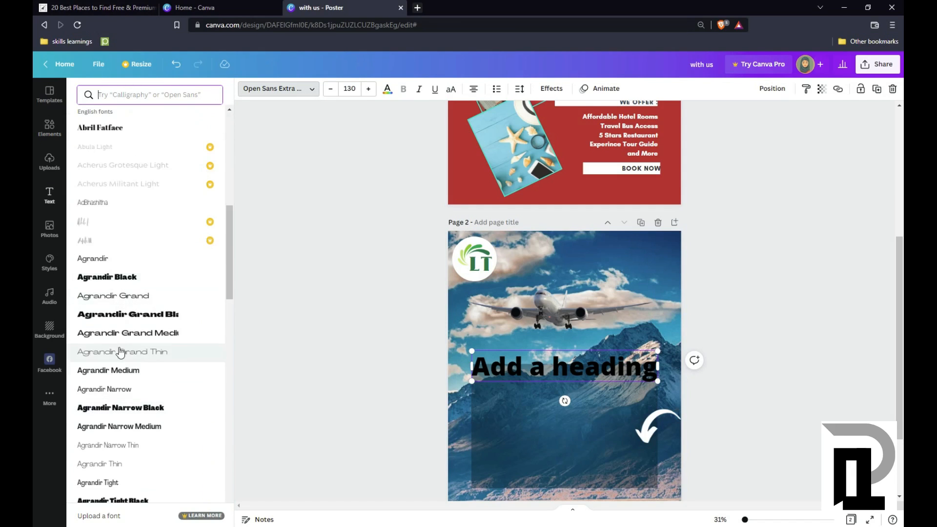
{"action": "left_click", "coordinate": [88, 163]}
{"action": "scroll", "coordinate": [575, 270], "scroll_direction": "down", "scroll_amount": 2}
{"action": "type", "text": "LETS TRAVEL"}
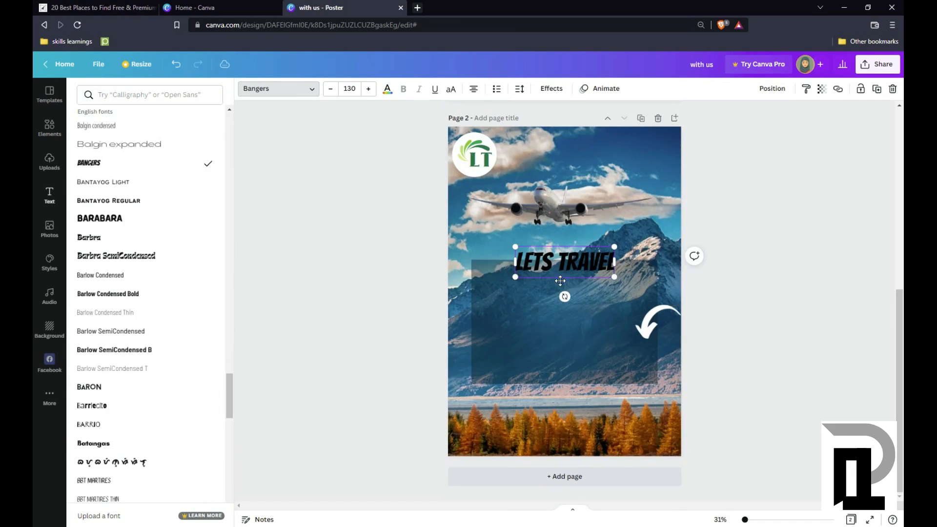
- Shrink the heading to about size 125 and place it inside the upper edge of the gradient rectangle
{"action": "scroll", "coordinate": [596, 245], "scroll_direction": "up", "scroll_amount": 2}
{"action": "scroll", "coordinate": [608, 239], "scroll_direction": "down", "scroll_amount": 2}
{"action": "left_click_drag", "start_coordinate": [613, 277], "coordinate": [575, 312]}
{"action": "key", "text": "Escape"}
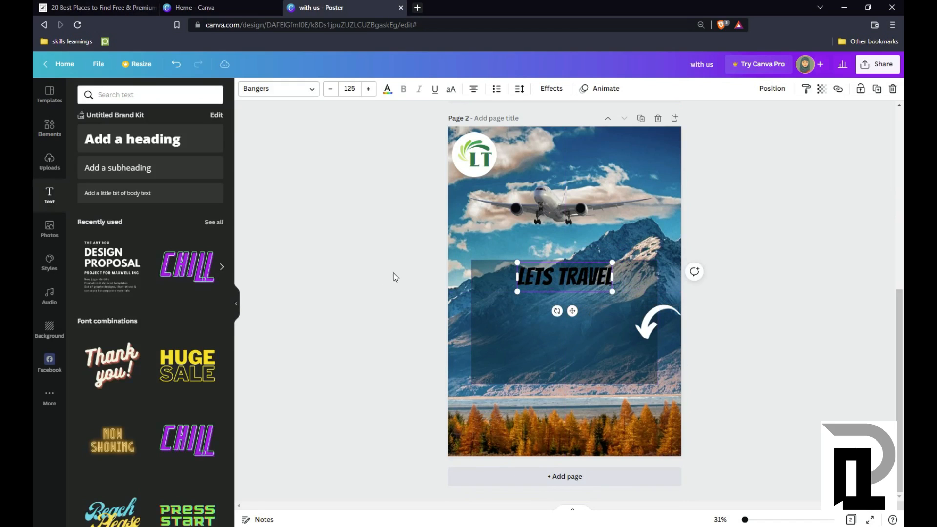
- Add a subheading below the heading and reword the heading as "LET'S START VACATION"
{"action": "left_click", "coordinate": [142, 169]}
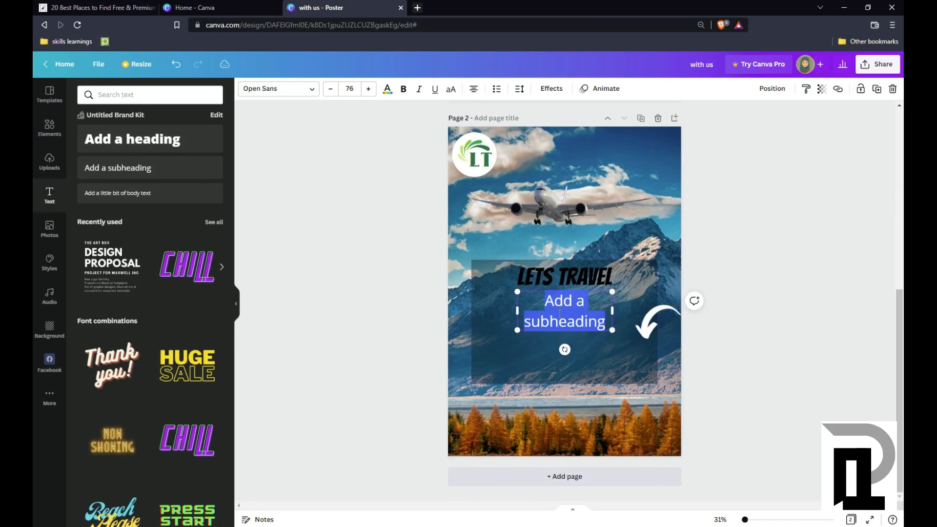
{"action": "left_click_drag", "start_coordinate": [606, 322], "coordinate": [531, 295]}
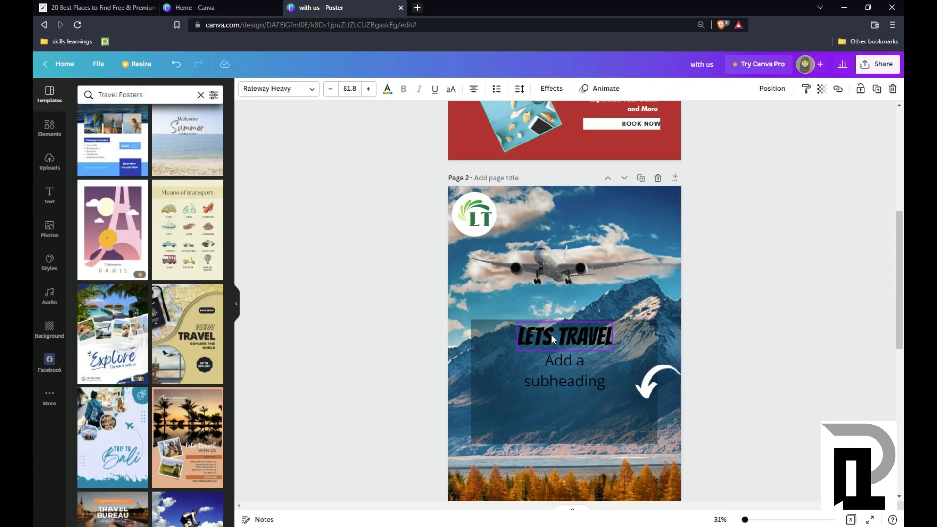
{"action": "left_click", "coordinate": [564, 336]}
{"action": "left_click_drag", "start_coordinate": [611, 339], "coordinate": [521, 344]}
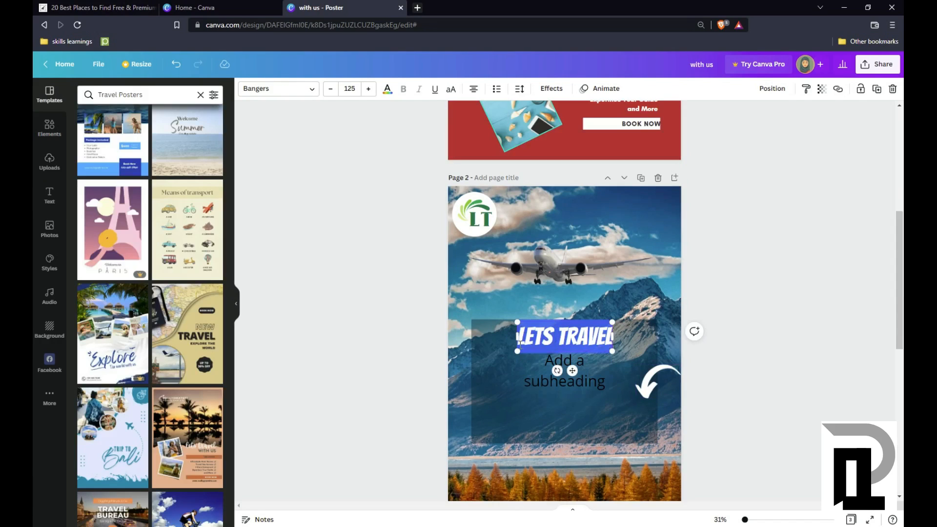
{"action": "type", "text": "LET'S START VACATION"}
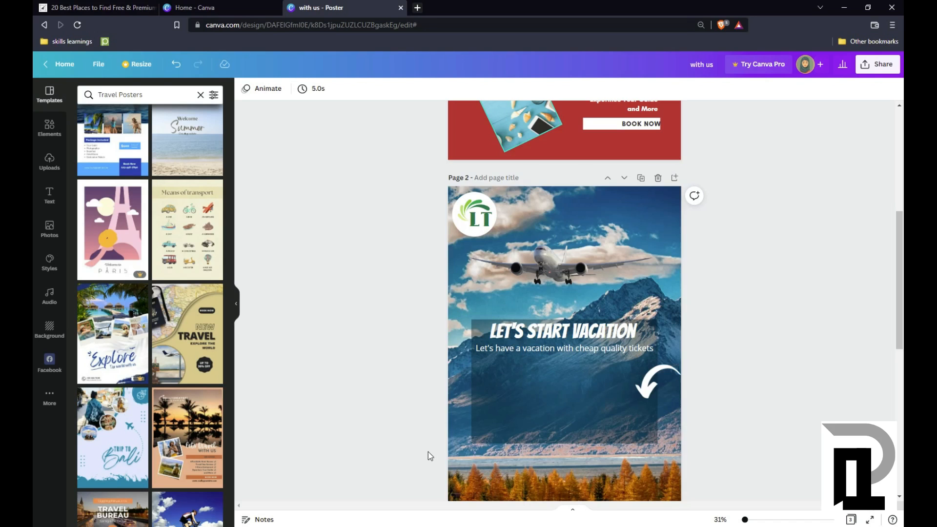
- Place a copy of the cheap tickets tagline beneath the original and change its text to "Package include"
{"action": "left_click", "coordinate": [496, 376]}
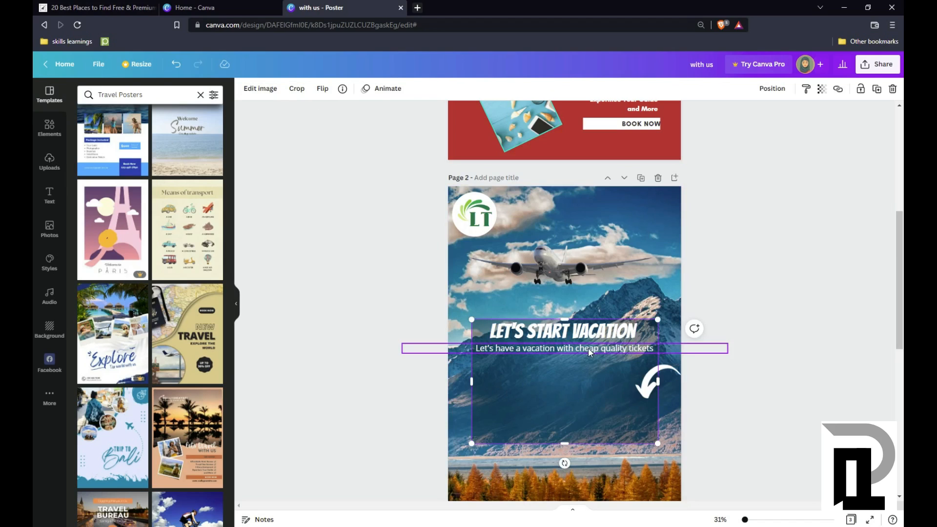
{"action": "left_click_drag", "start_coordinate": [587, 347], "coordinate": [583, 364]}
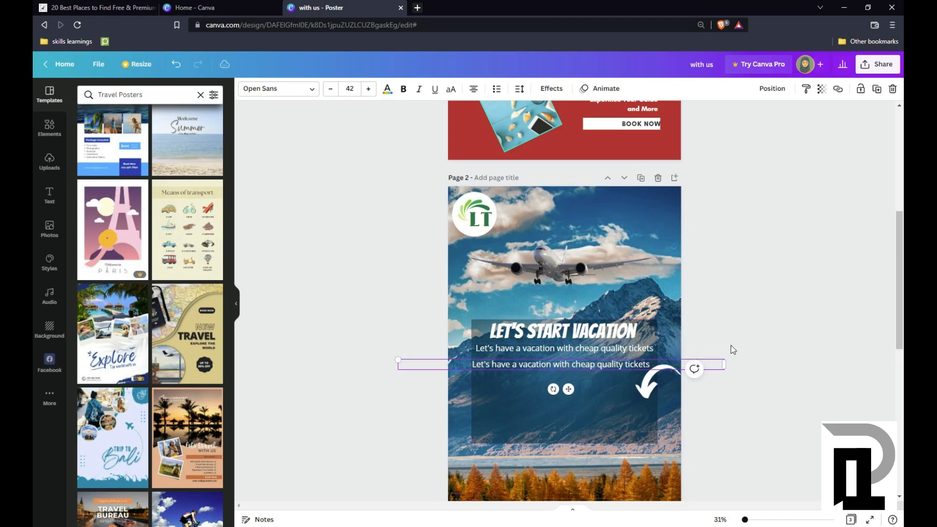
{"action": "double_click", "coordinate": [618, 367]}
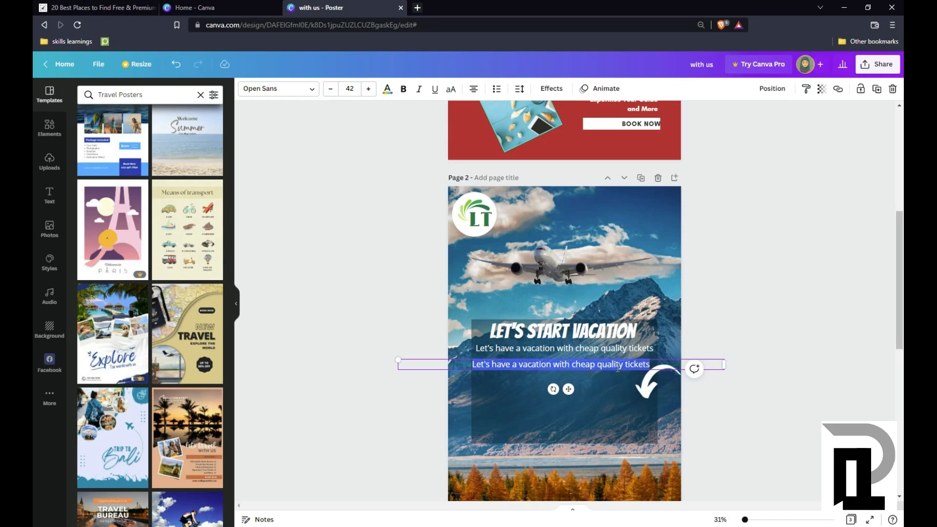
{"action": "type", "text": "Pa"}
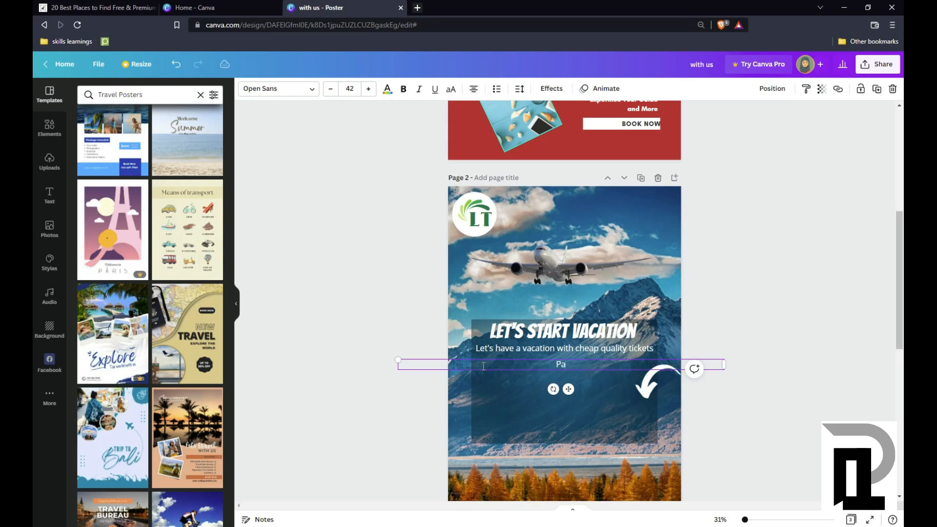
{"action": "type", "text": "ckage include"}
- Narrow the "Package include" text box, scale its text to about size 37.6 and move it slightly down in the left part of the panel
{"action": "left_click_drag", "start_coordinate": [723, 365], "coordinate": [605, 365]}
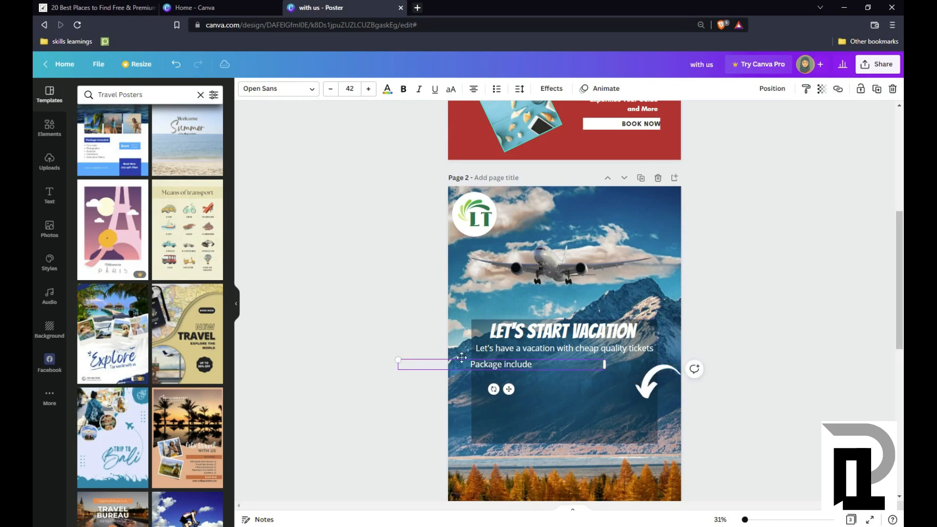
{"action": "left_click_drag", "start_coordinate": [395, 365], "coordinate": [419, 365]}
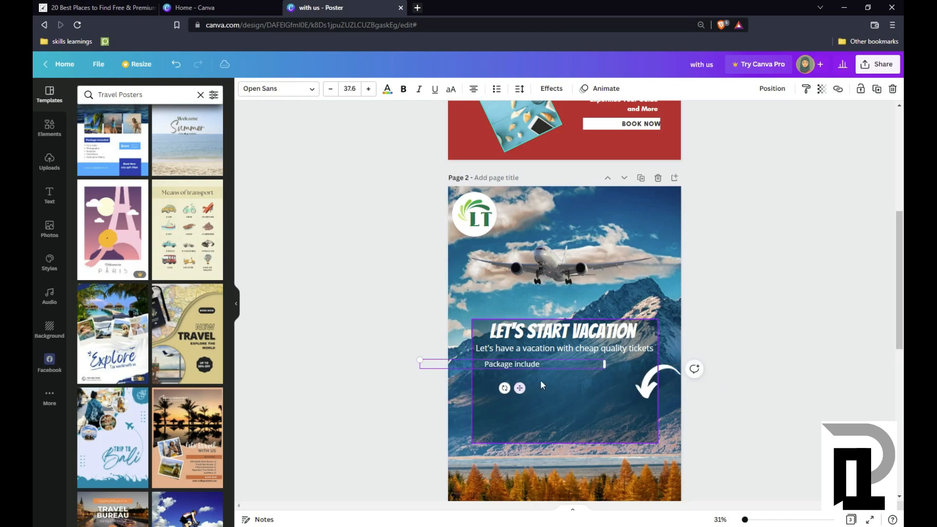
{"action": "mouse_move", "coordinate": [518, 388]}
{"action": "left_mouse_down"}
{"action": "mouse_move", "coordinate": [510, 386]}
{"action": "mouse_move", "coordinate": [515, 393]}
{"action": "left_mouse_up"}
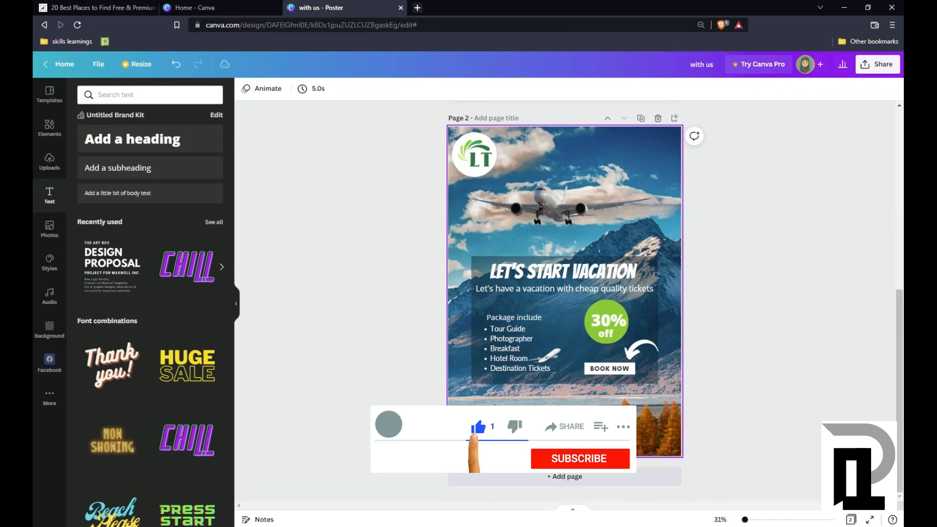
{"action": "left_click", "coordinate": [461, 382]}
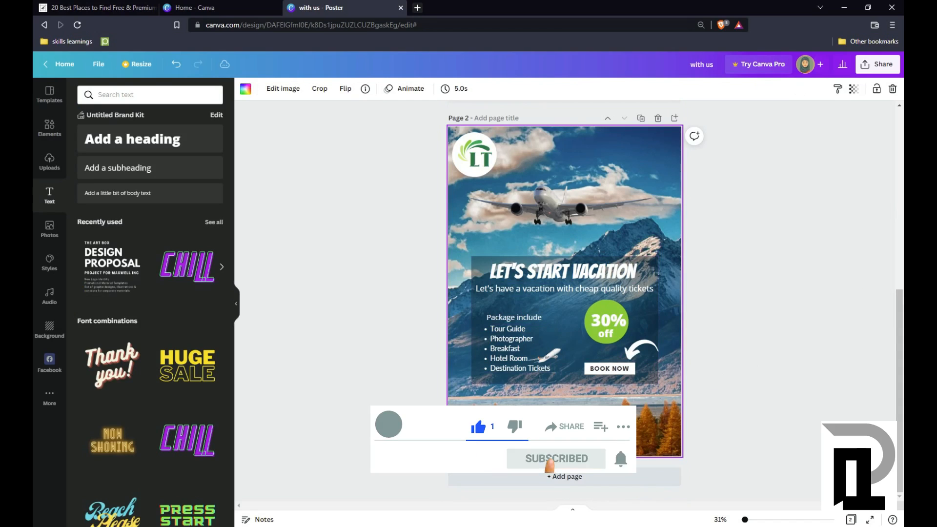